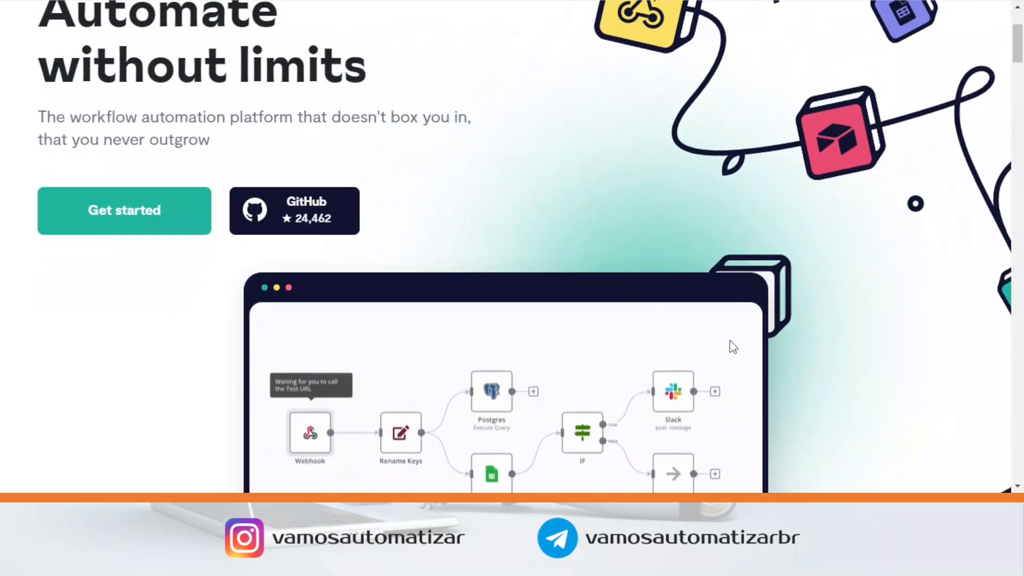
# Browse the n8n homepage, examining the team workflows, how it works, features, integrations, community feedback and case studies.
pyautogui.scroll(-1, 768, 285)
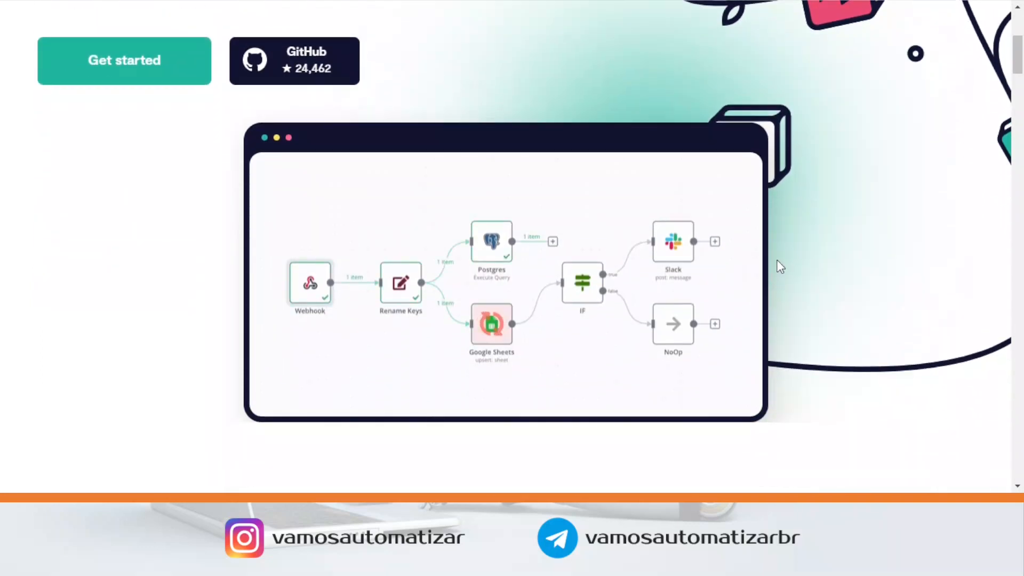
pyautogui.scroll(-4, 780, 267)
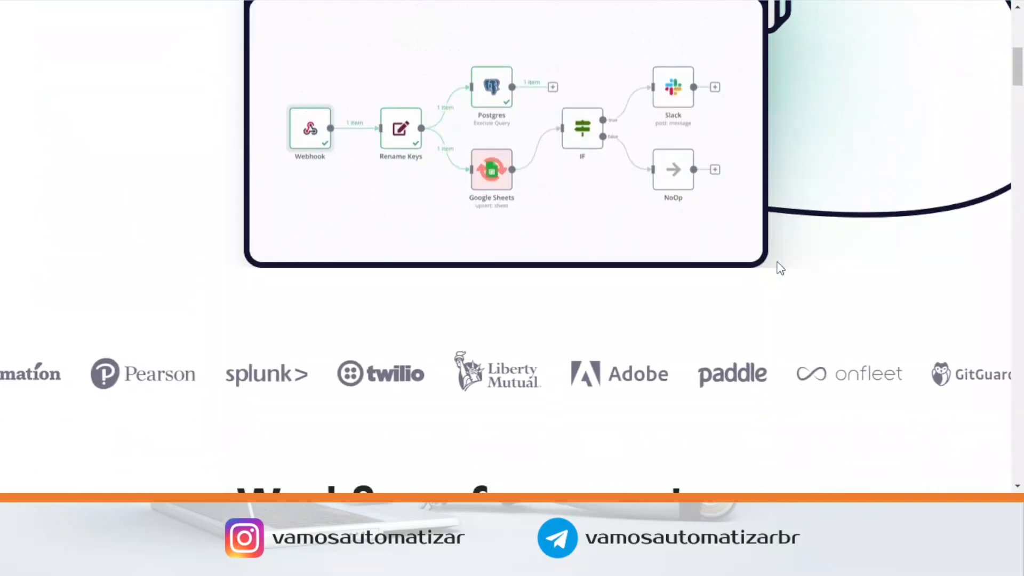
pyautogui.scroll(-4, 780, 268)
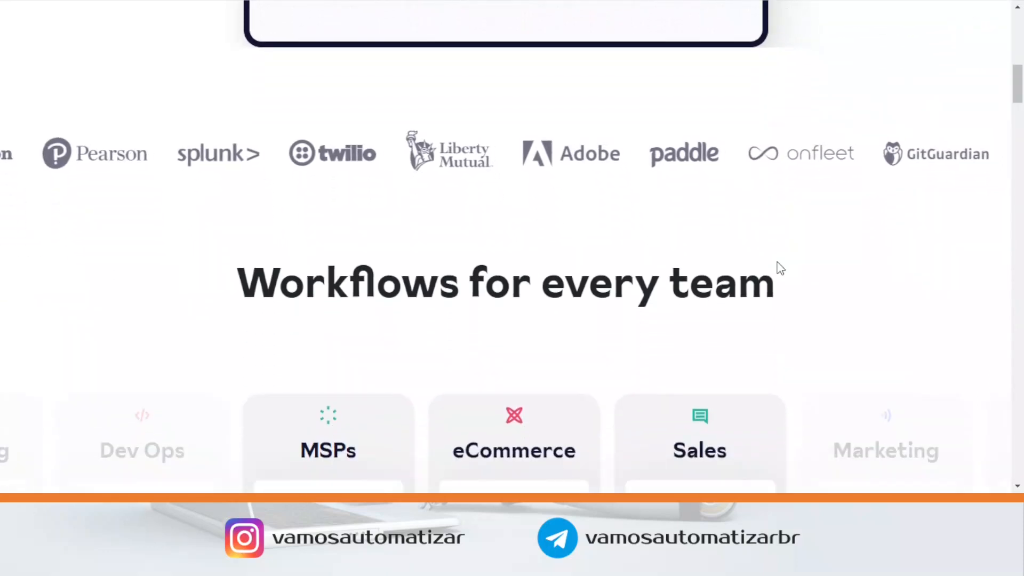
pyautogui.scroll(-4, 780, 268)
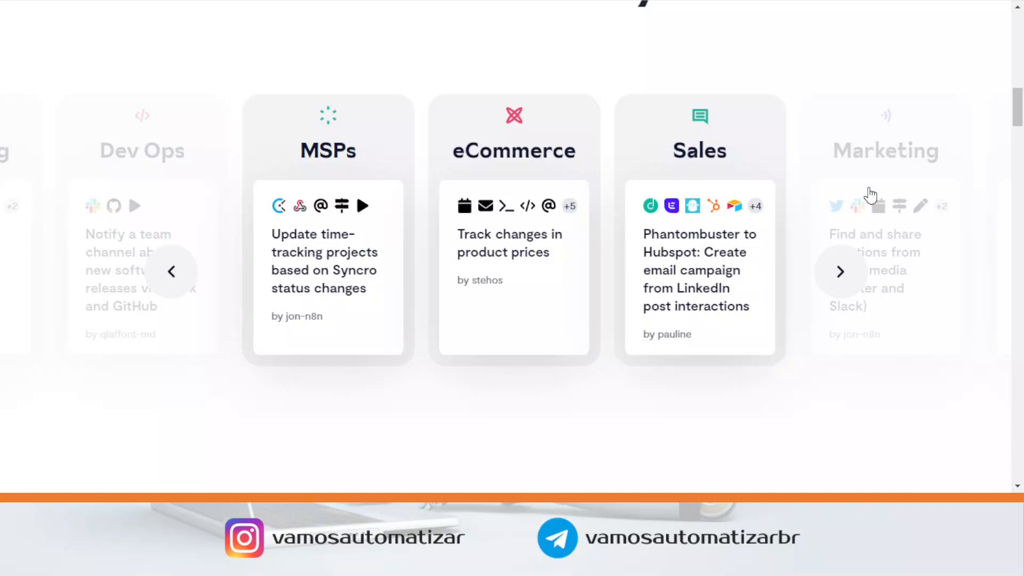
pyautogui.scroll(-1, 879, 192)
pyautogui.scroll(-4, 883, 187)
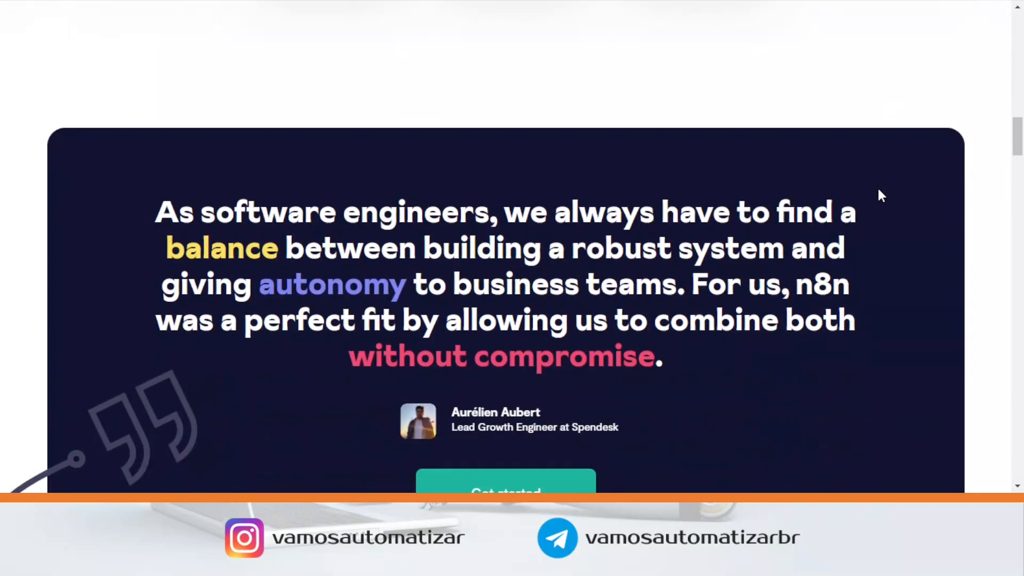
pyautogui.scroll(-1, 881, 196)
pyautogui.scroll(-3, 881, 198)
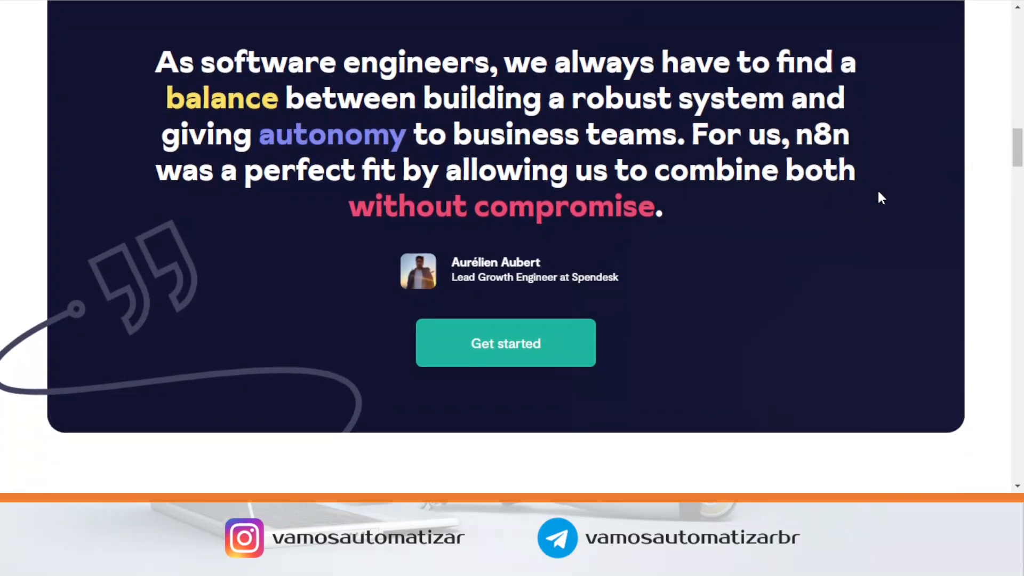
pyautogui.scroll(-5, 880, 199)
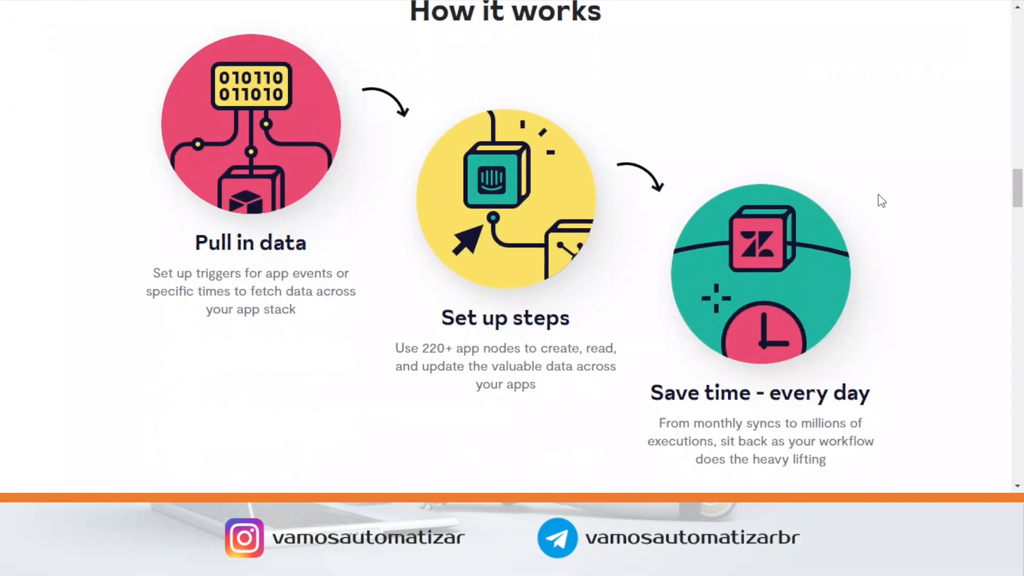
pyautogui.scroll(-5, 881, 202)
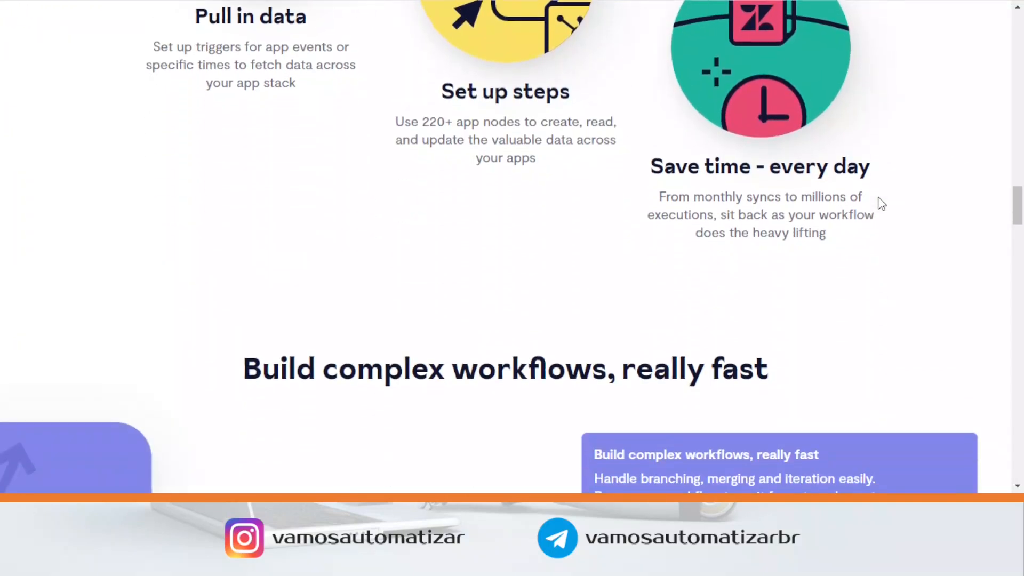
pyautogui.scroll(-5, 880, 208)
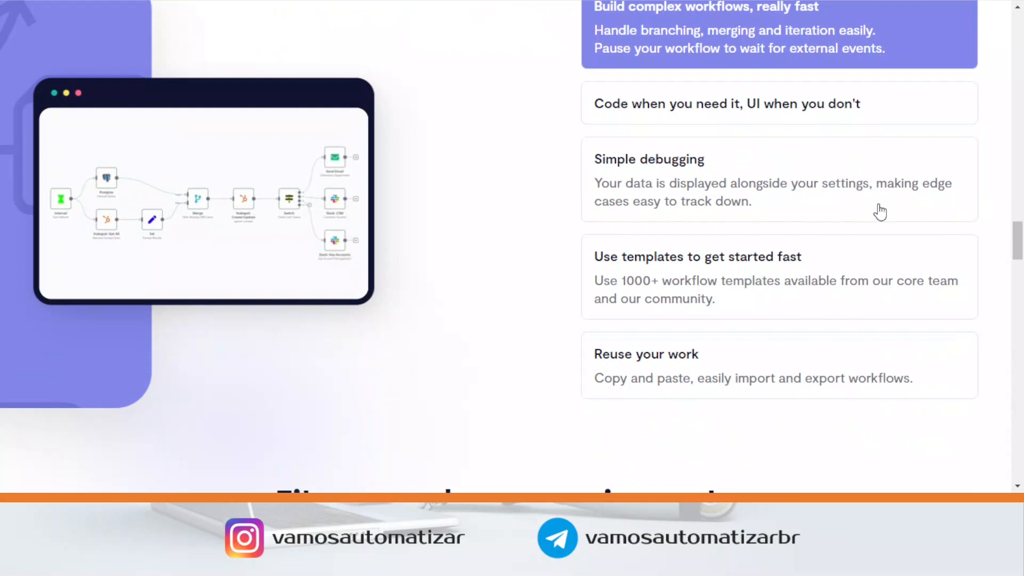
pyautogui.scroll(-6, 880, 212)
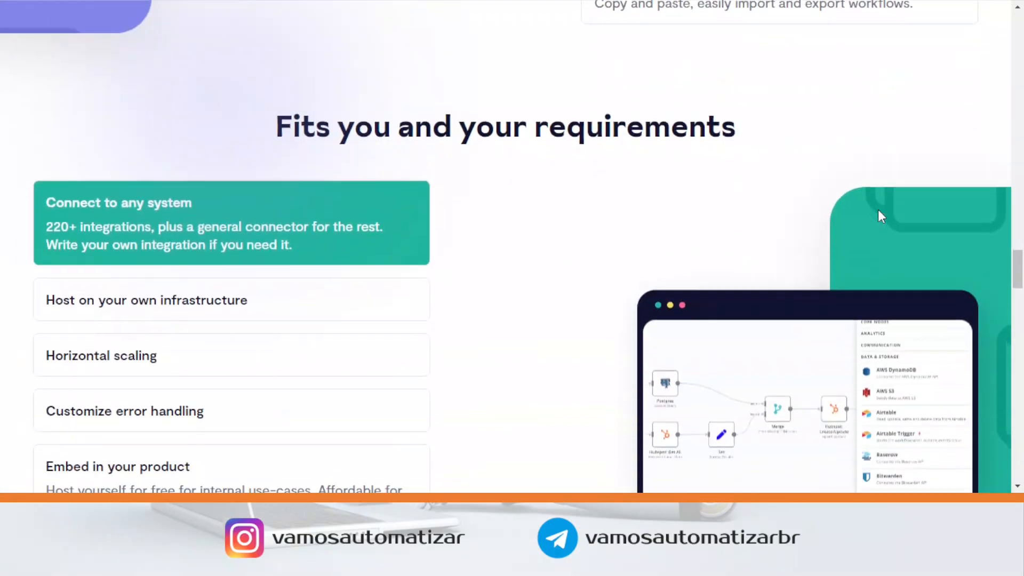
pyautogui.scroll(-6, 880, 214)
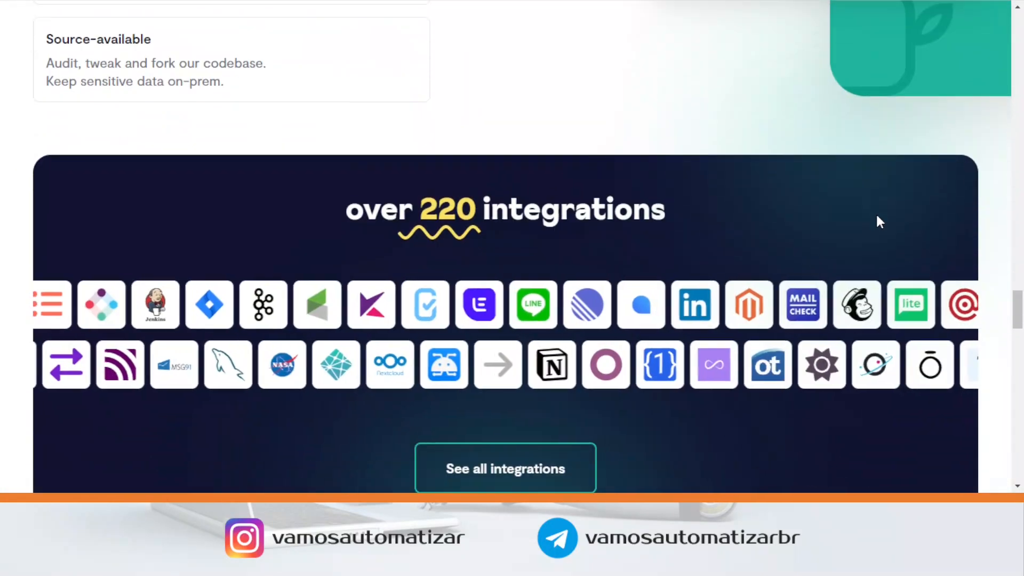
pyautogui.scroll(-8, 877, 218)
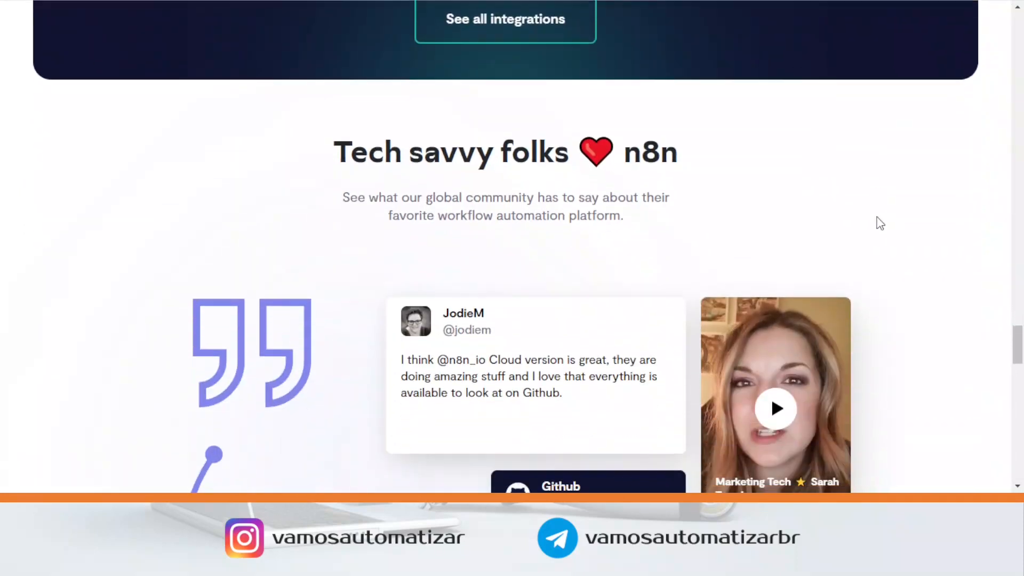
pyautogui.scroll(-10, 880, 222)
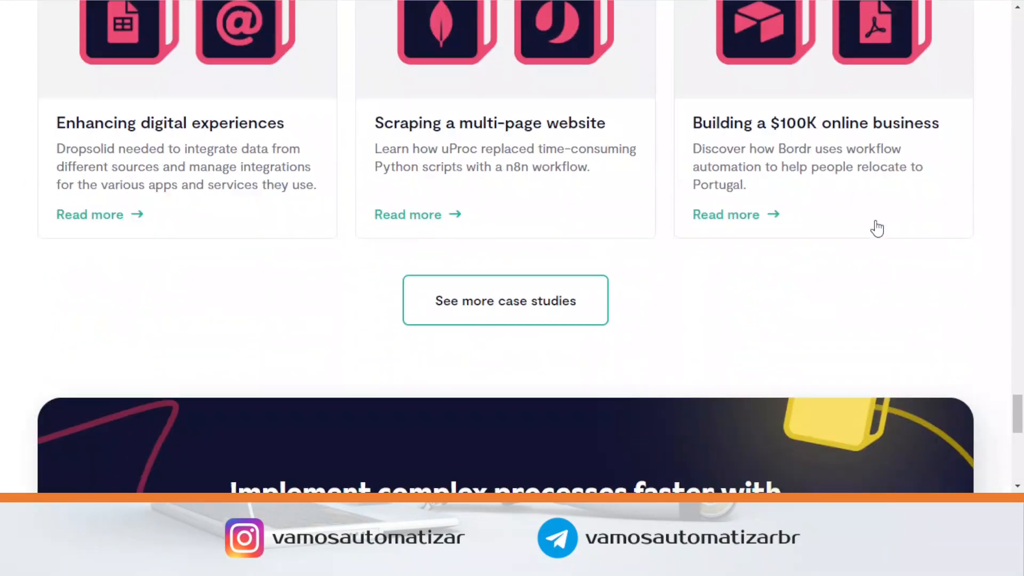
pyautogui.scroll(-2, 877, 225)
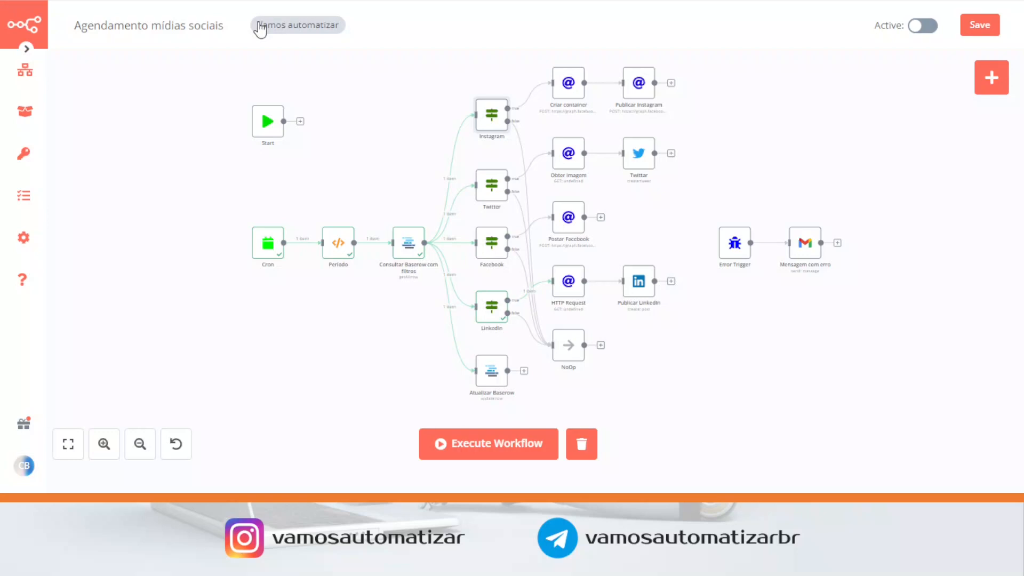
# Open the Cron node, review all its daily trigger times and return to the workflow canvas.
pyautogui.doubleClick(268, 247)
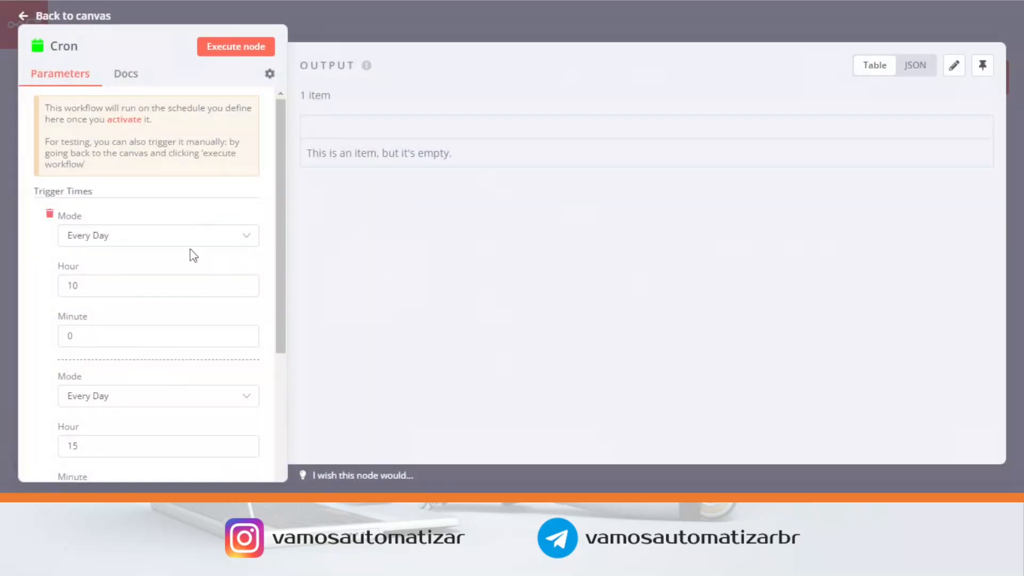
pyautogui.scroll(-1, 130, 256)
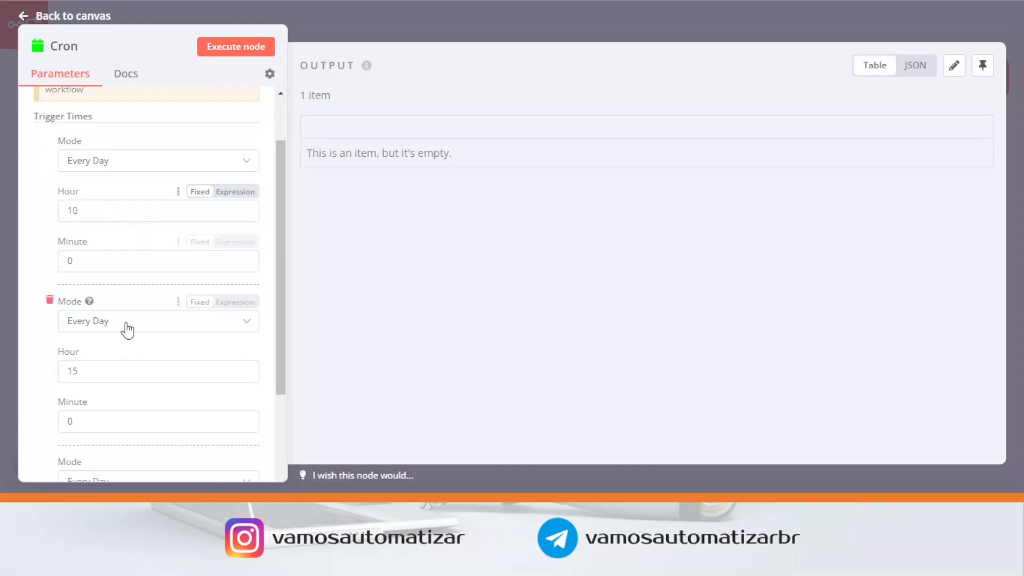
pyautogui.scroll(-2, 126, 329)
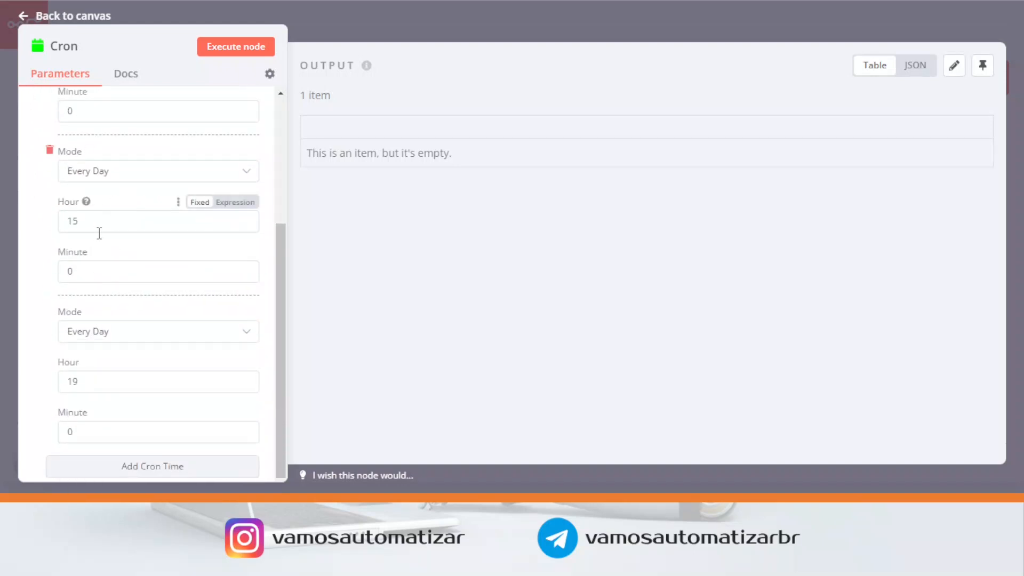
pyautogui.scroll(-1, 149, 352)
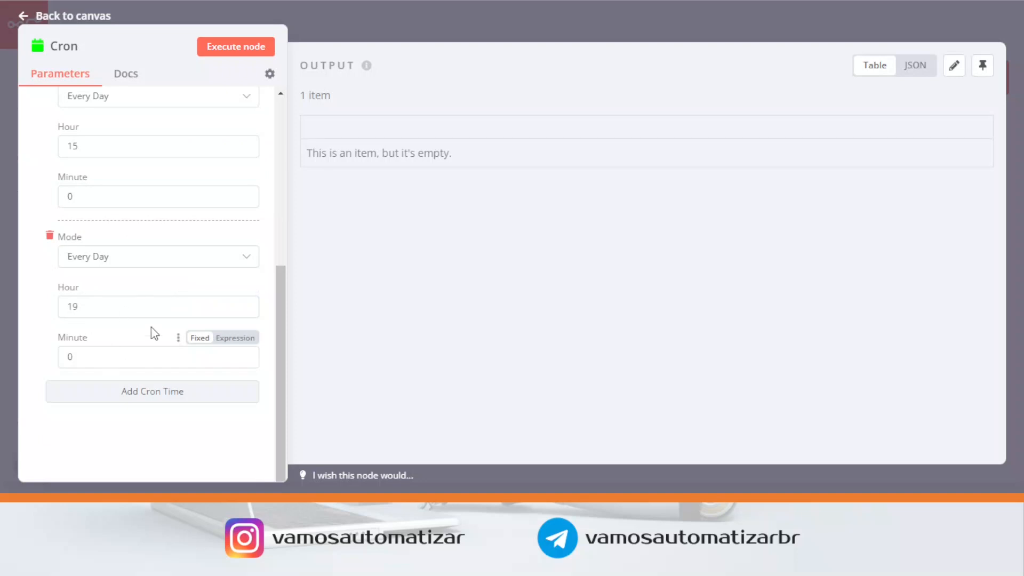
pyautogui.click(357, 26)
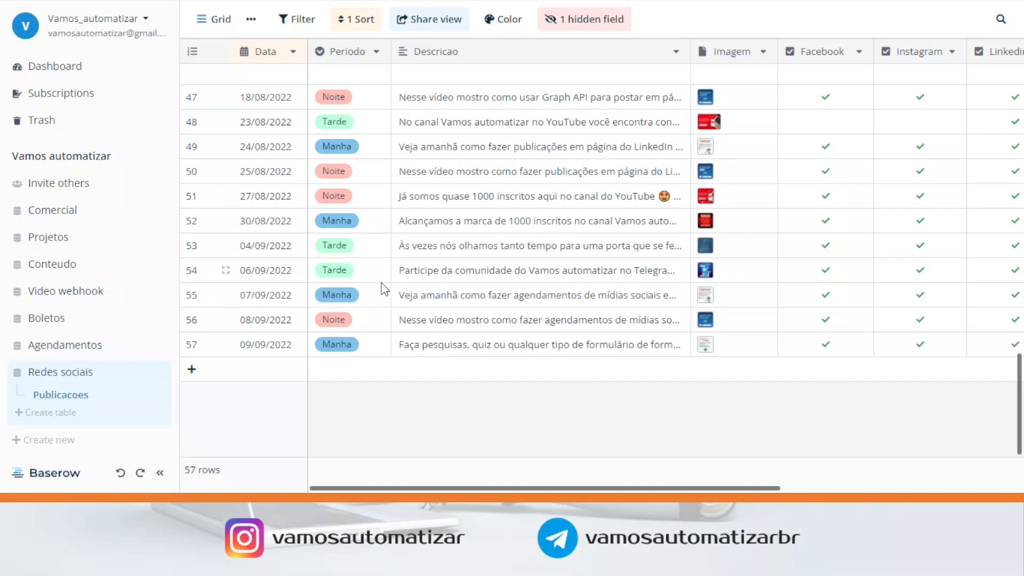
# In the Baserow Publicacoes table, expand and read the full description of the 06/09/2022 post.
pyautogui.click(458, 276)
pyautogui.click(471, 267)
pyautogui.scroll(3, 427, 273)
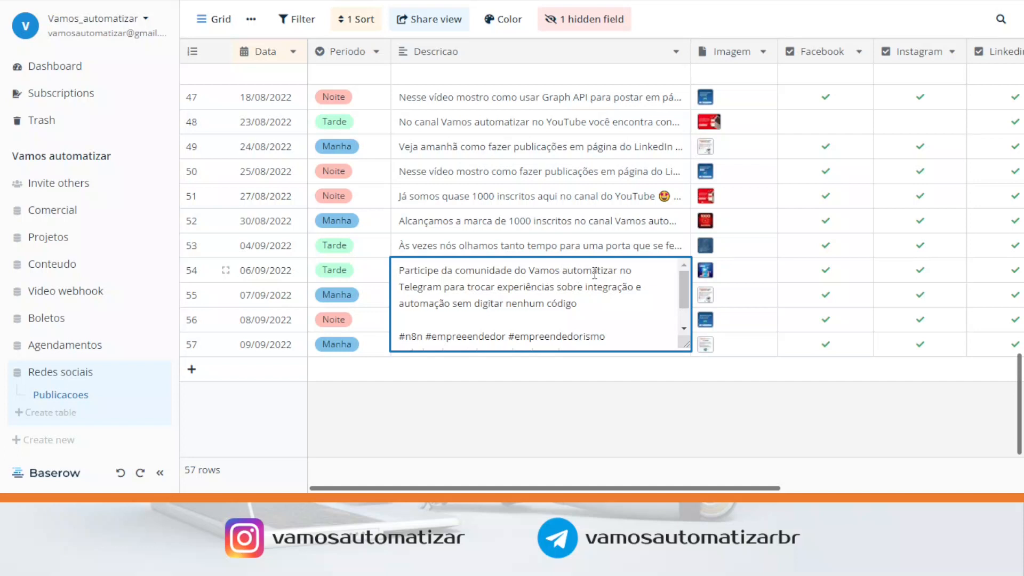
pyautogui.scroll(-1, 497, 296)
pyautogui.scroll(1, 497, 297)
pyautogui.click(661, 244)
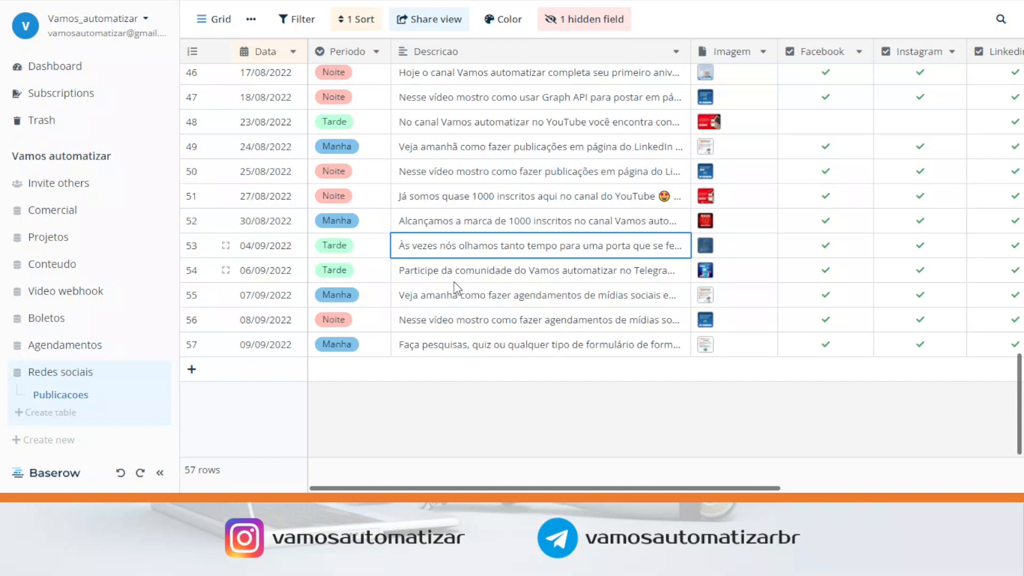
pyautogui.click(482, 281)
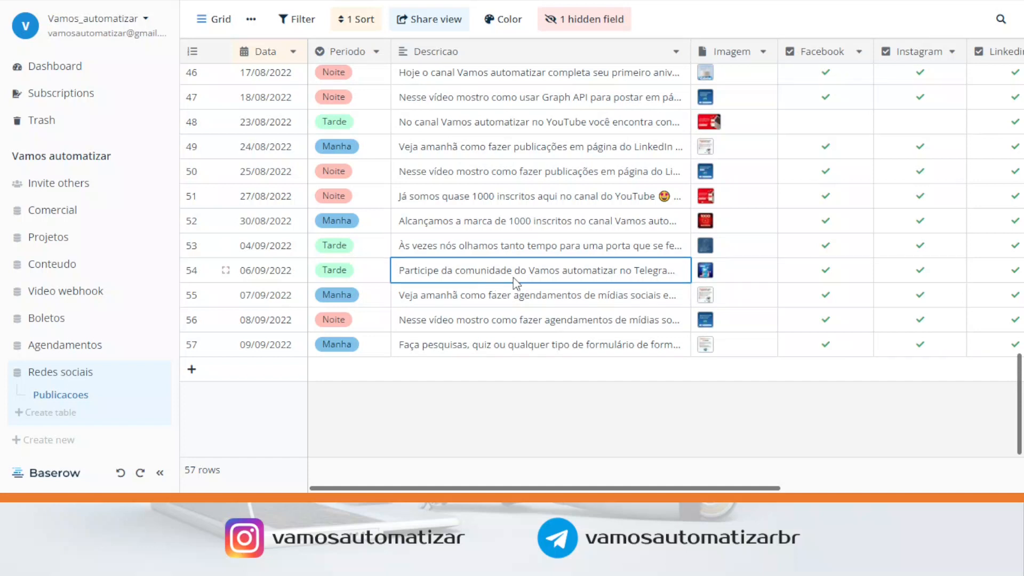
# Preview the image attached to the 06/09/2022 post, close it and view the social network and n8n columns.
pyautogui.click(704, 274)
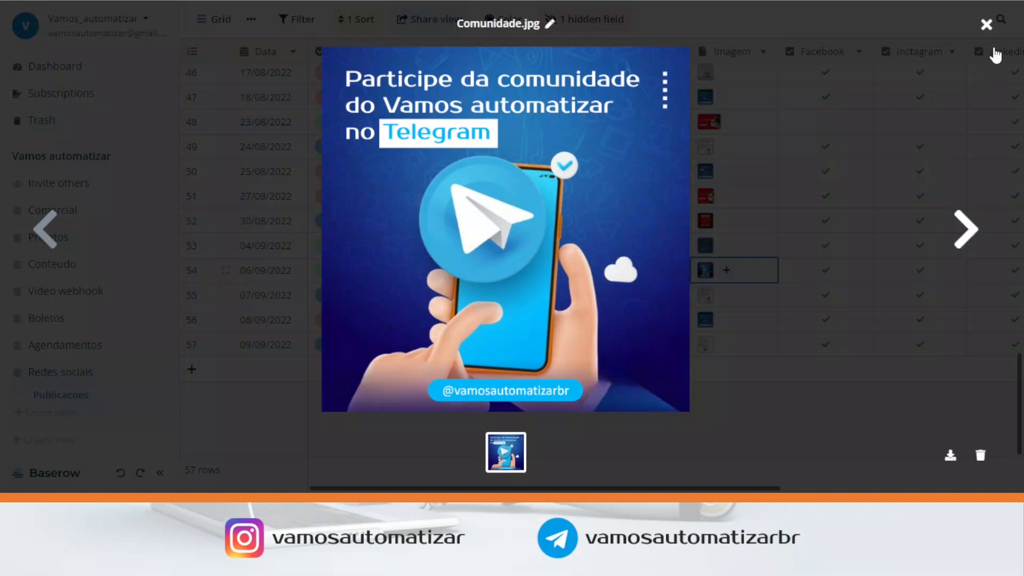
pyautogui.click(986, 25)
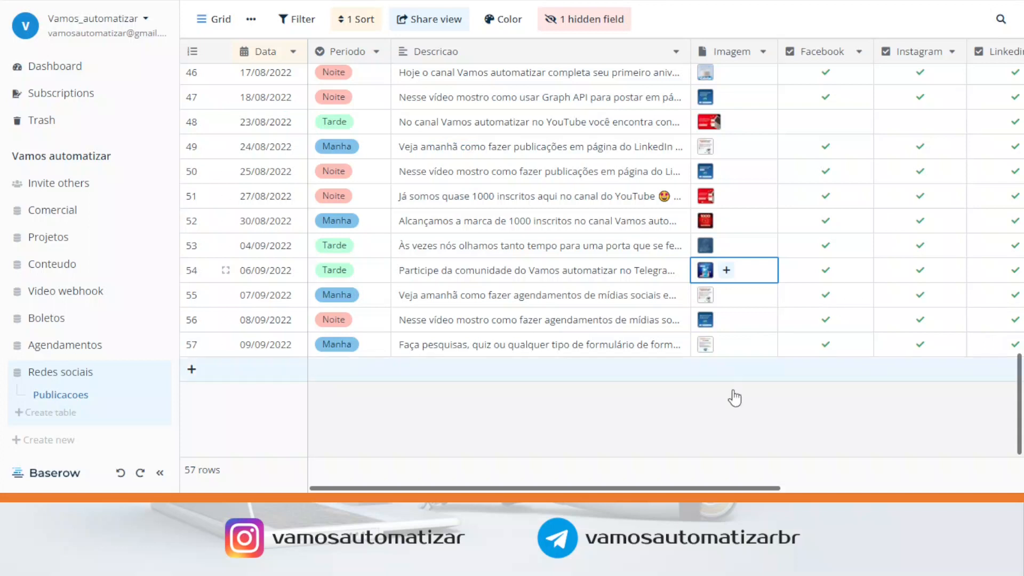
pyautogui.moveTo(652, 489); pyautogui.dragTo(795, 455)
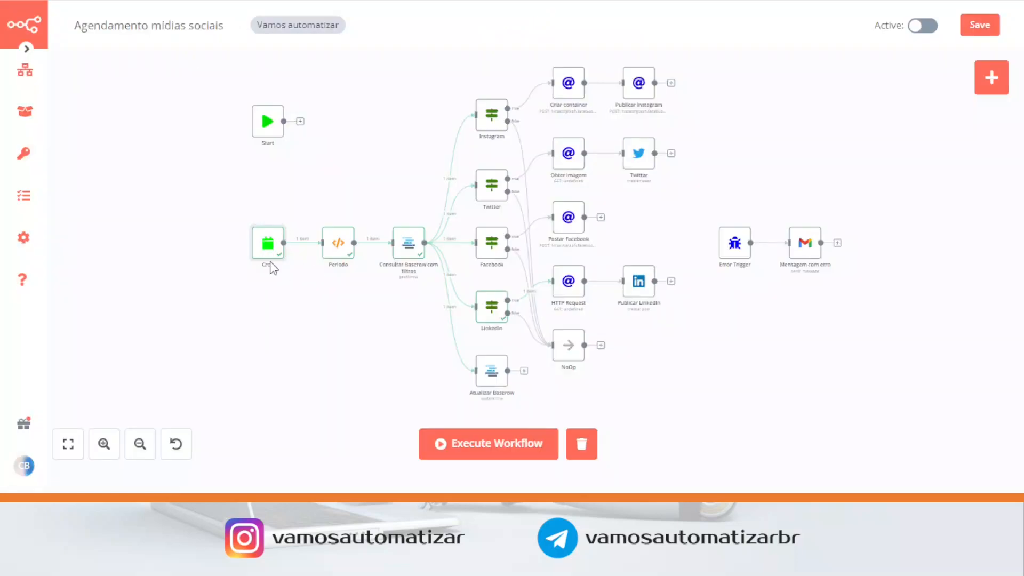
# In the n8n workflow, open the Período code node, examine its full time-of-day JavaScript and return to the canvas.
pyautogui.doubleClick(339, 257)
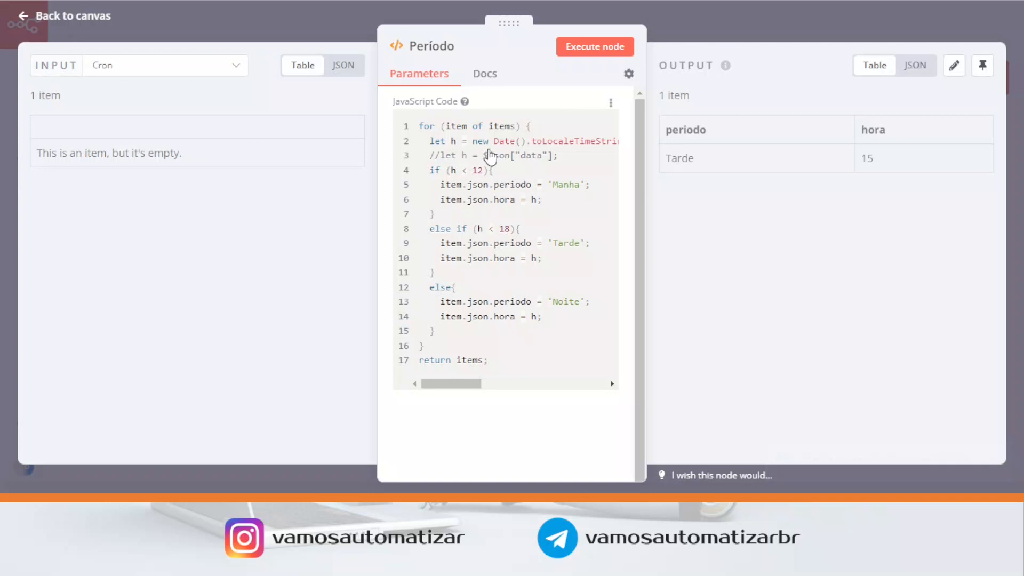
pyautogui.moveTo(445, 387)
pyautogui.mouseDown()
pyautogui.moveTo(573, 394)
pyautogui.moveTo(430, 375)
pyautogui.mouseUp()
pyautogui.moveTo(462, 384); pyautogui.dragTo(603, 393)
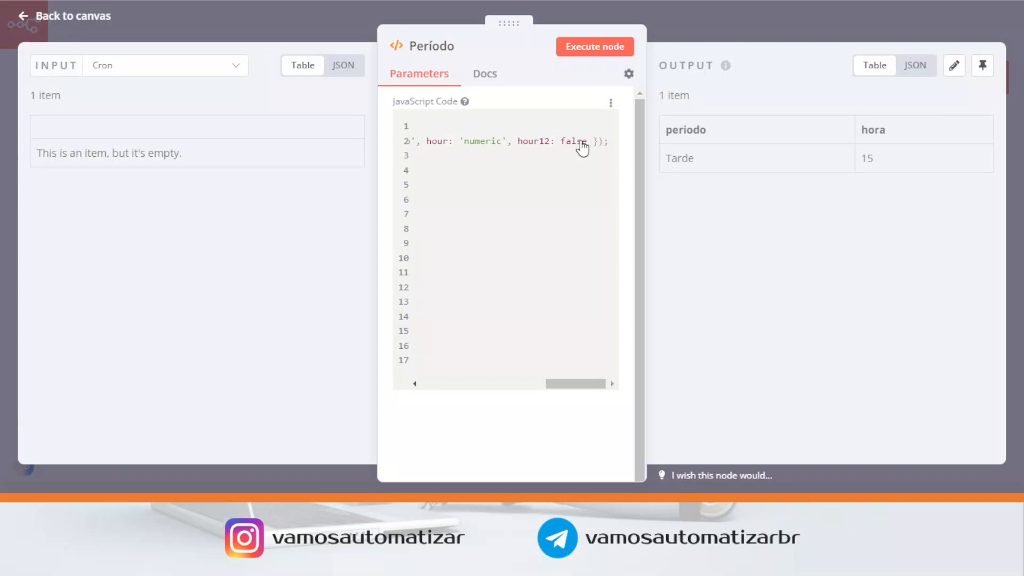
pyautogui.click(716, 27)
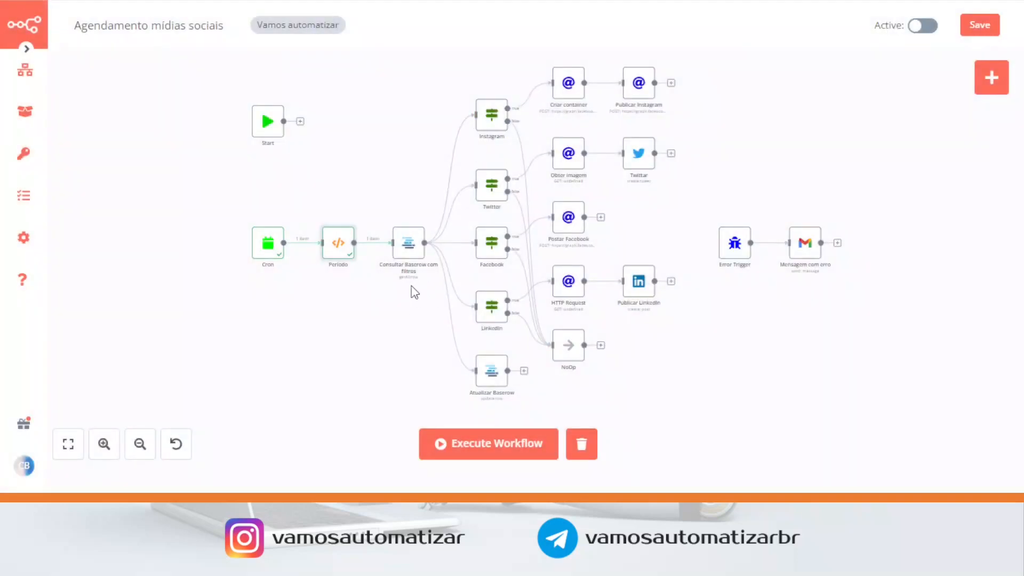
# Open the Consultar Baserow com filtros node and review its table settings and the n8n, Data and Periodo filters.
pyautogui.click(412, 255)
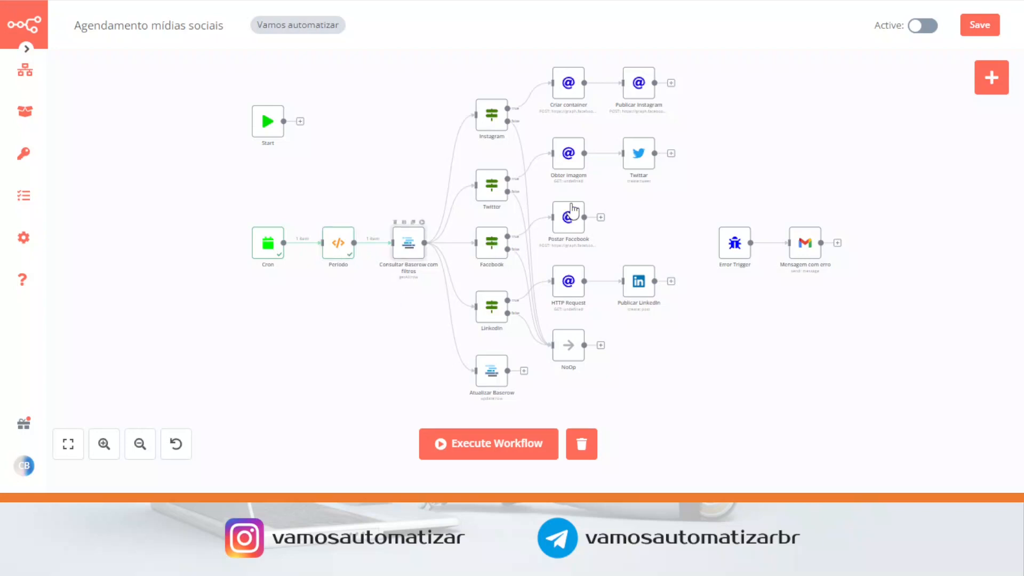
pyautogui.press('Return')
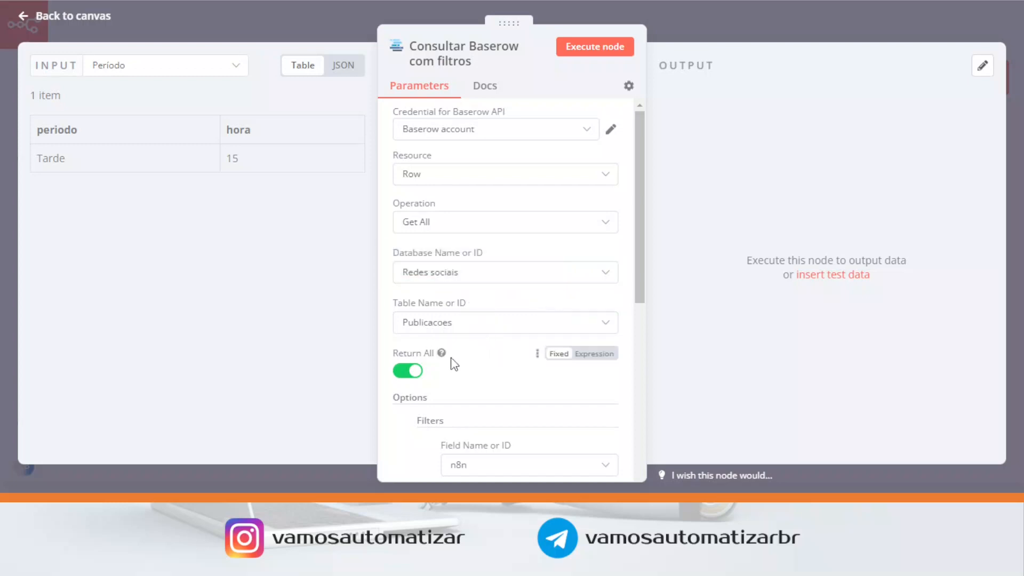
pyautogui.scroll(-3, 443, 352)
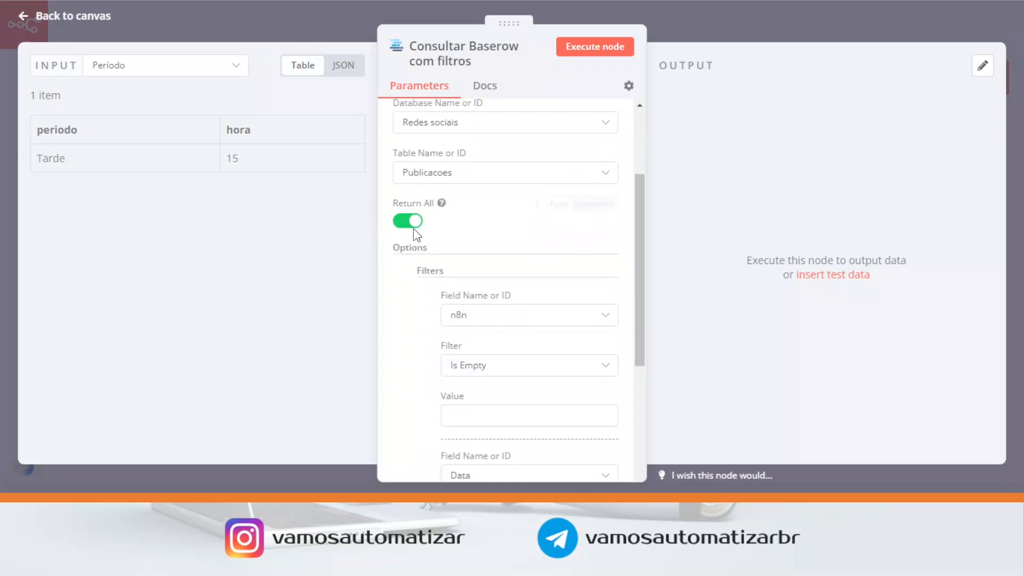
pyautogui.scroll(-2, 485, 288)
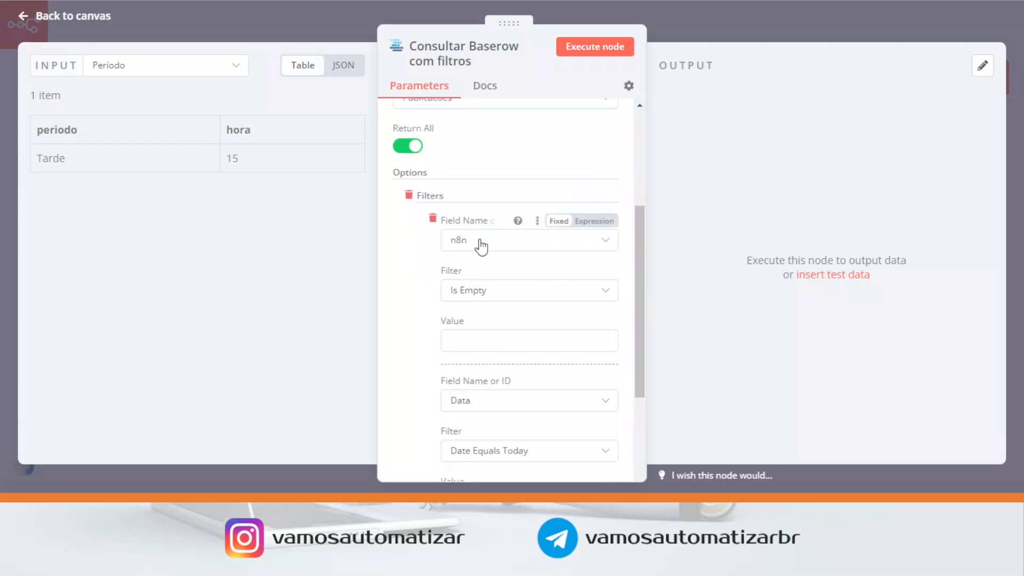
pyautogui.scroll(-2, 495, 291)
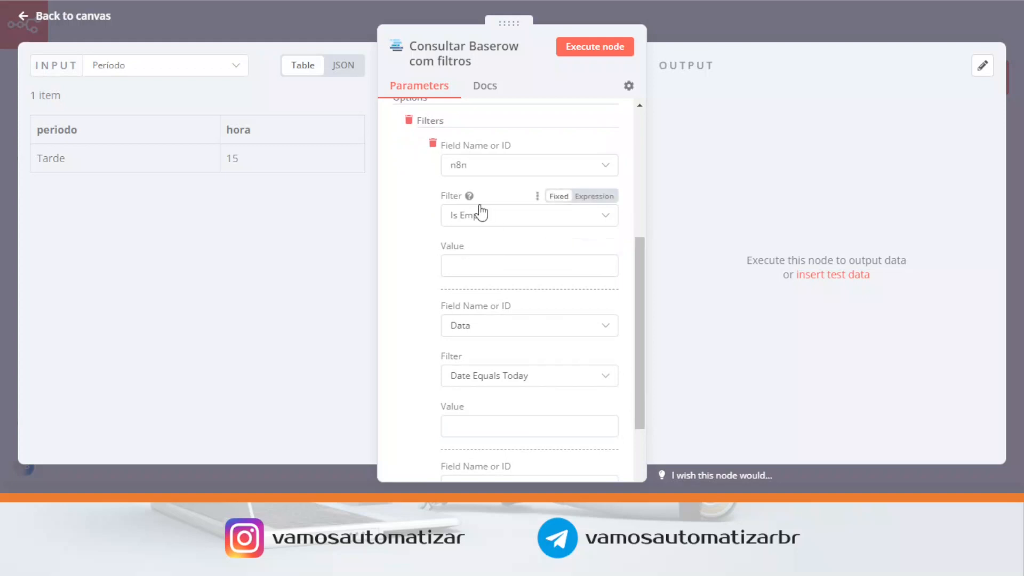
pyautogui.scroll(-2, 500, 243)
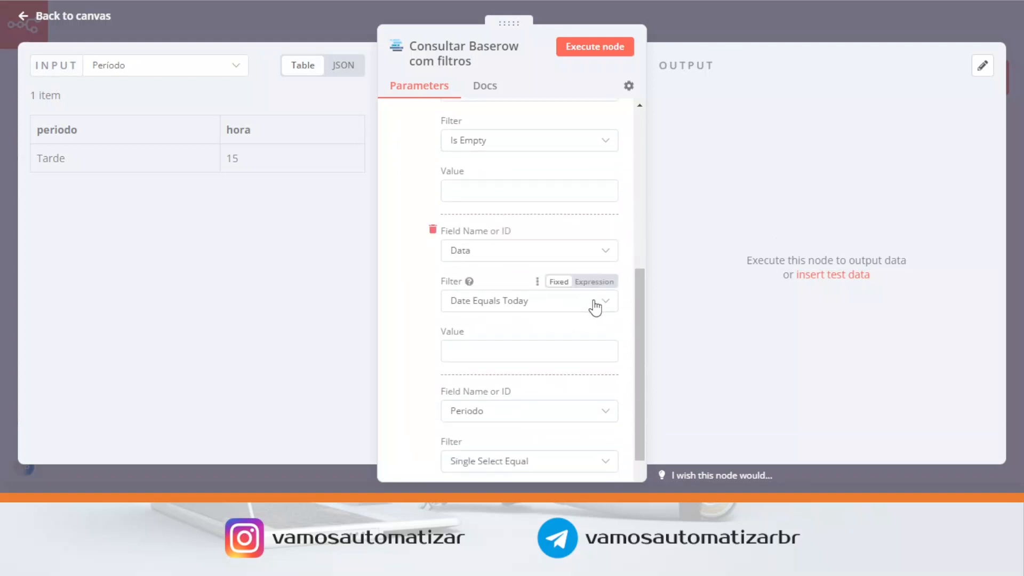
pyautogui.scroll(-2, 594, 306)
pyautogui.scroll(-2, 590, 303)
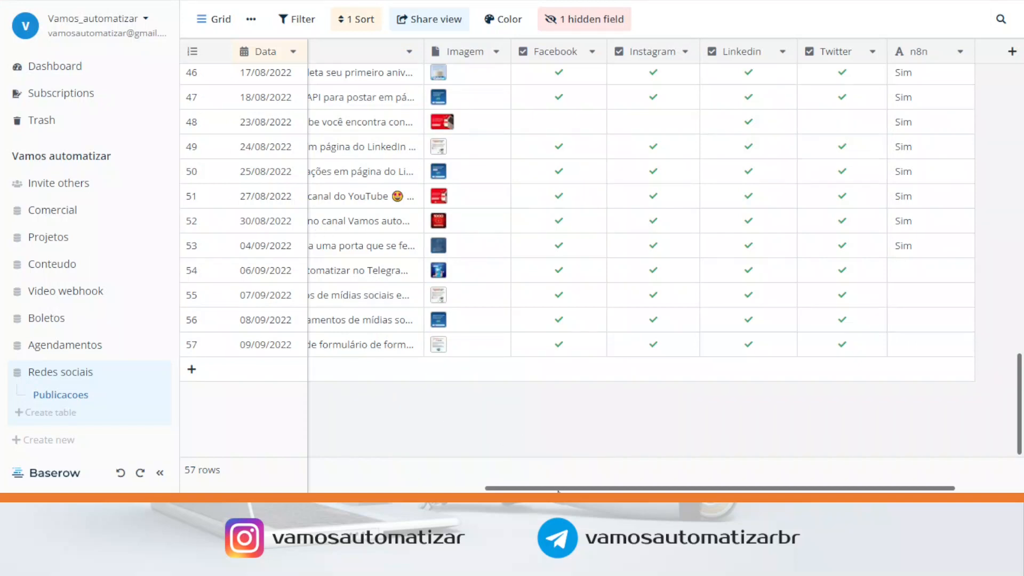
# In the Baserow Publicacoes table, view the available Periodo options for the 06/09/2022 post and close the list unchanged.
pyautogui.moveTo(560, 489); pyautogui.dragTo(256, 475)
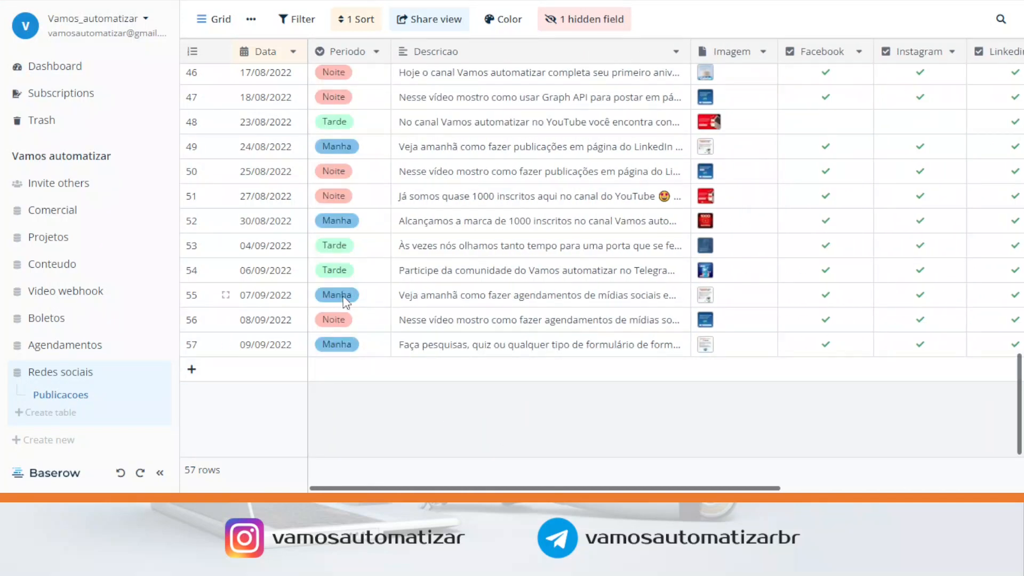
pyautogui.click(362, 276)
pyautogui.click(381, 274)
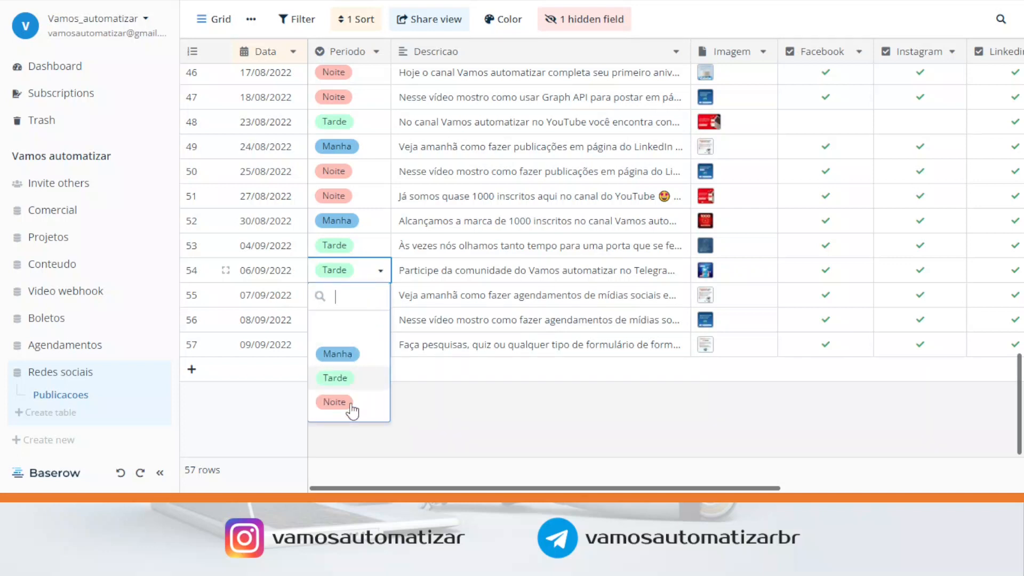
pyautogui.click(436, 275)
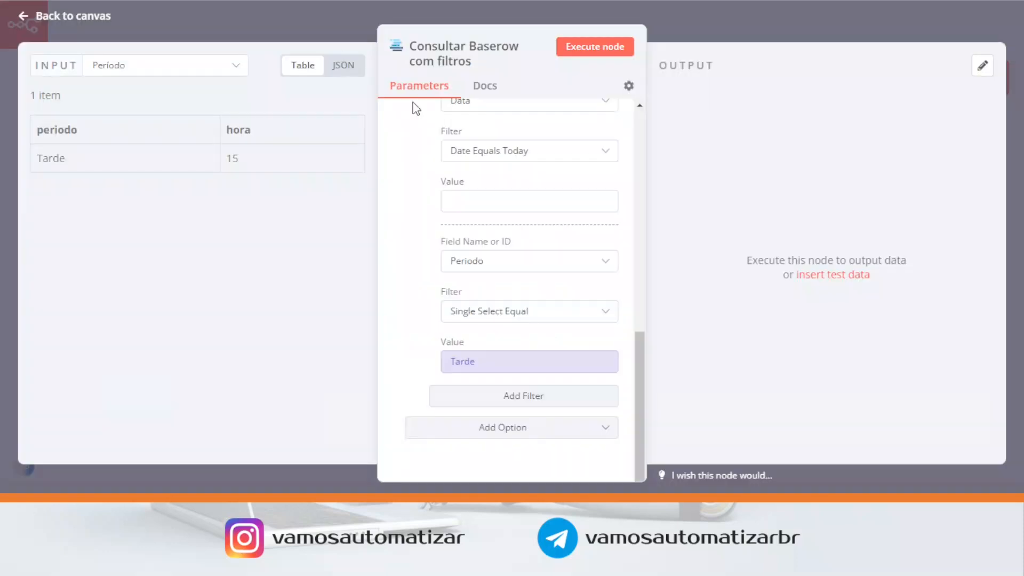
# In n8n's Consultar Baserow com filtros node, review the filter operators available for the Periodo condition, keeping Single Select Equal.
pyautogui.scroll(2, 522, 279)
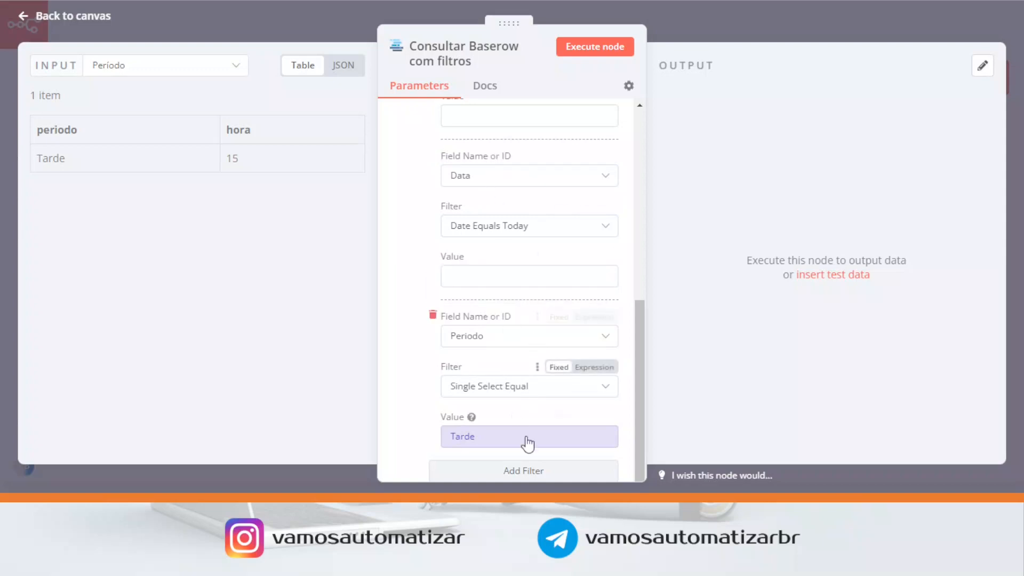
pyautogui.scroll(-2, 498, 400)
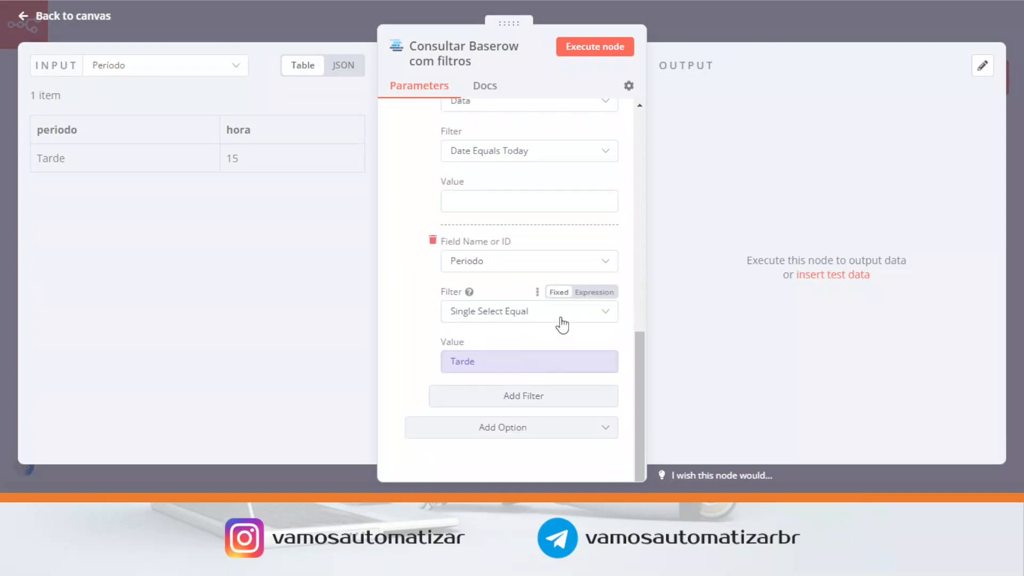
pyautogui.click(558, 318)
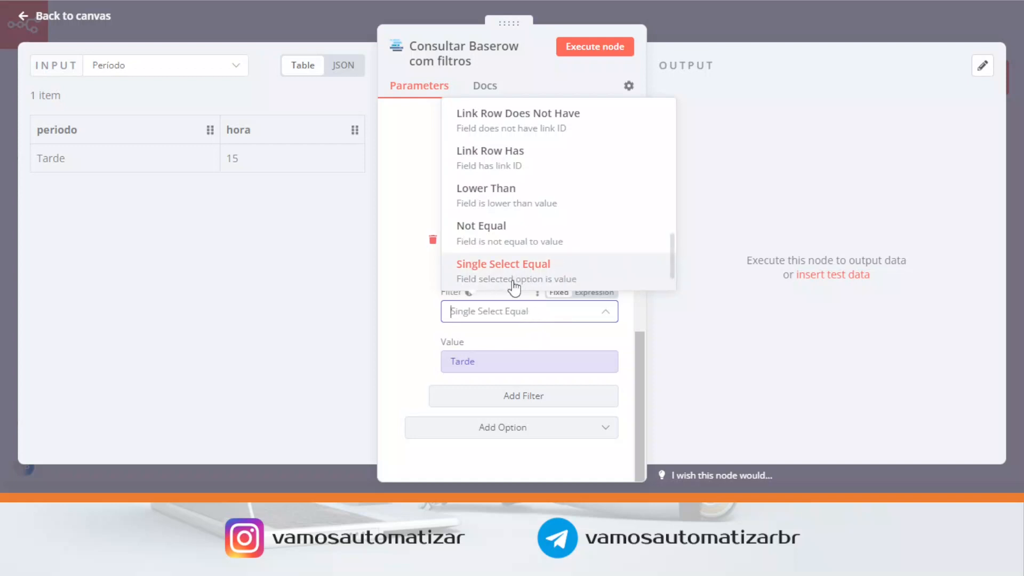
pyautogui.scroll(-1, 530, 283)
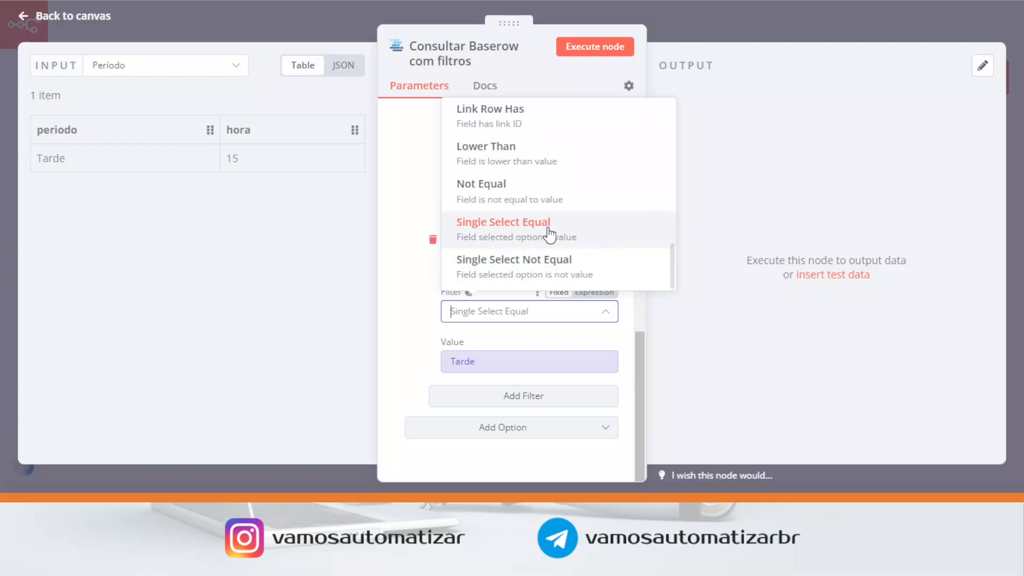
pyautogui.scroll(1, 546, 234)
pyautogui.scroll(1, 545, 233)
pyautogui.click(670, 109)
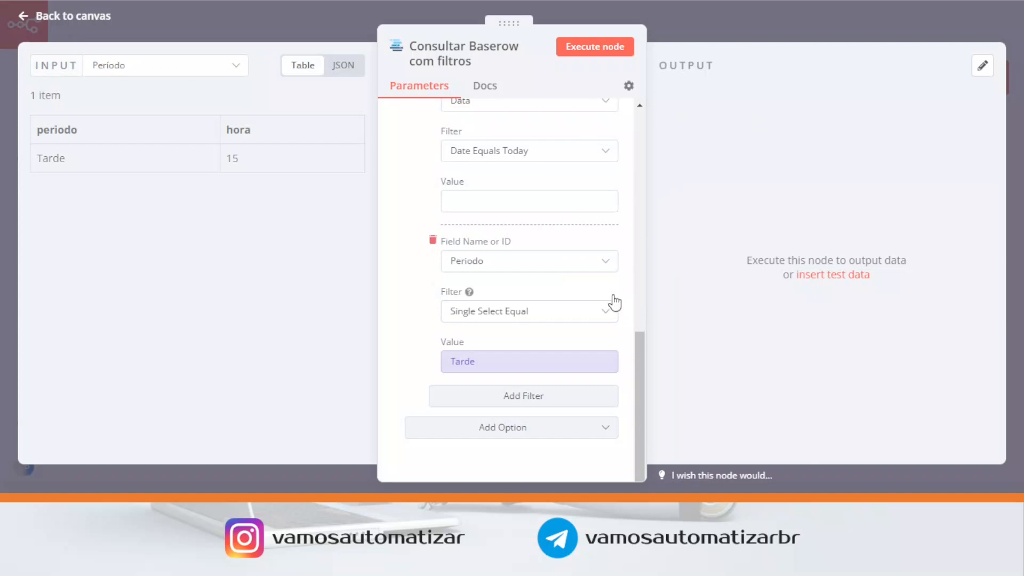
# Execute the Consultar Baserow com filtros node and examine the description and image data in its output.
pyautogui.click(595, 47)
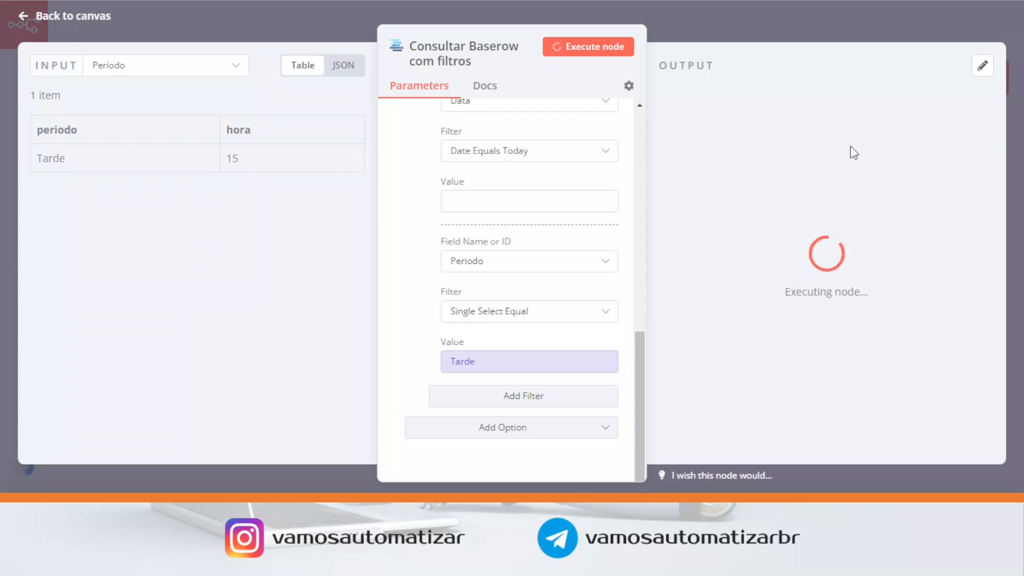
pyautogui.moveTo(1001, 187); pyautogui.dragTo(997, 293)
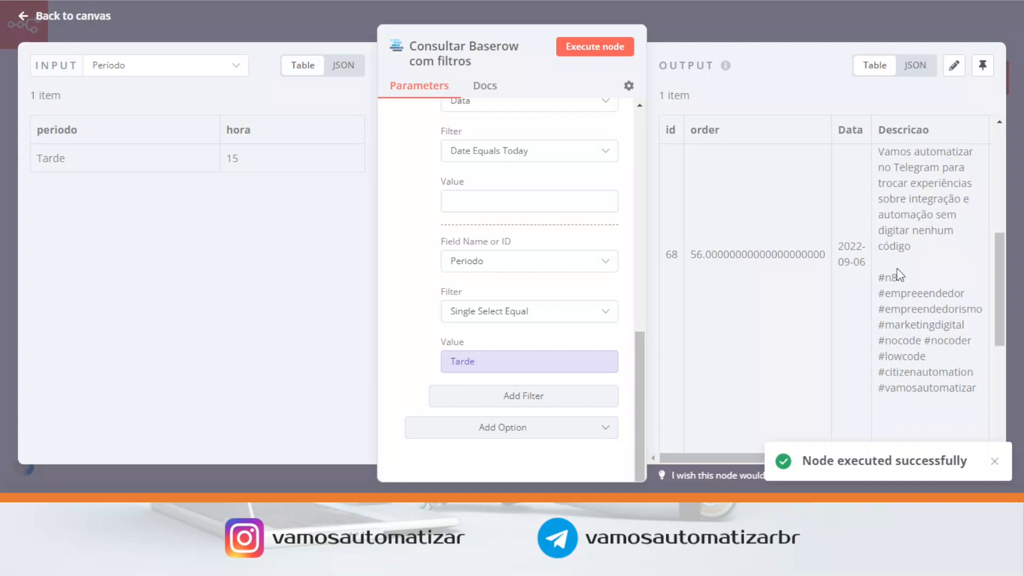
pyautogui.moveTo(750, 462); pyautogui.dragTo(909, 443)
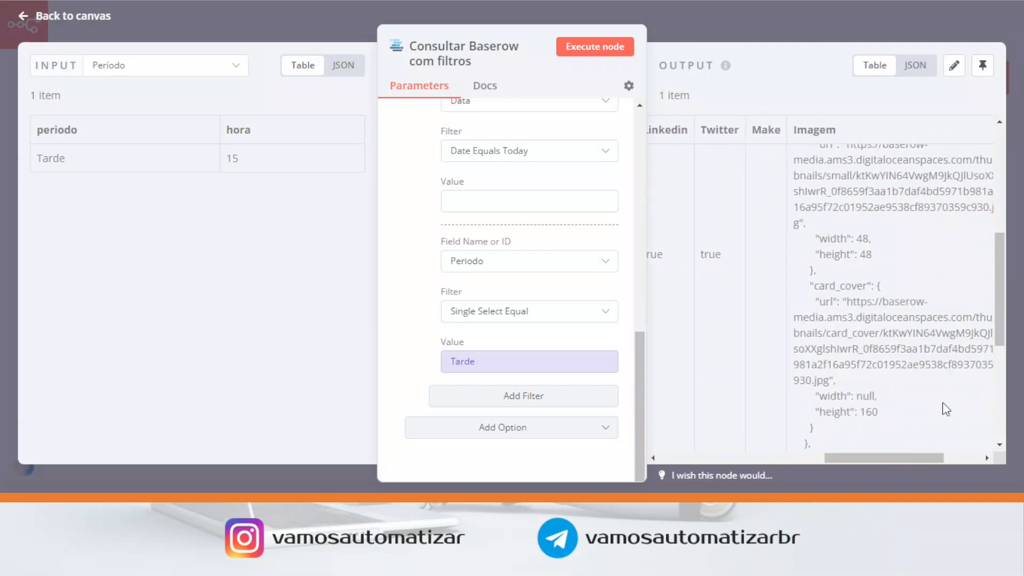
pyautogui.scroll(-3, 937, 347)
pyautogui.scroll(-3, 938, 347)
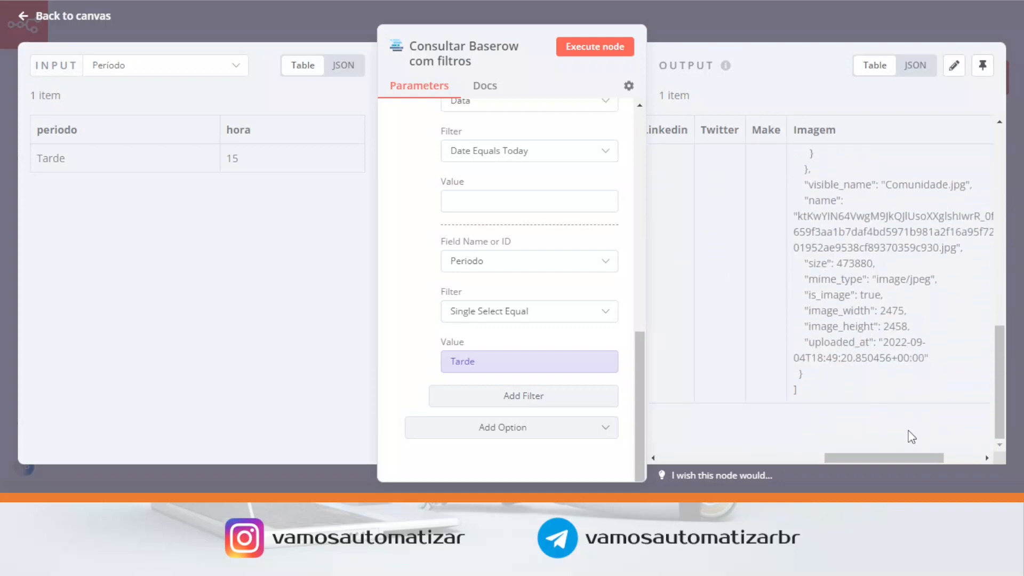
# Examine the n8n and Periodo columns of the query output, highlight the period value and return to the canvas.
pyautogui.scroll(6, 906, 437)
pyautogui.moveTo(892, 461); pyautogui.dragTo(930, 452)
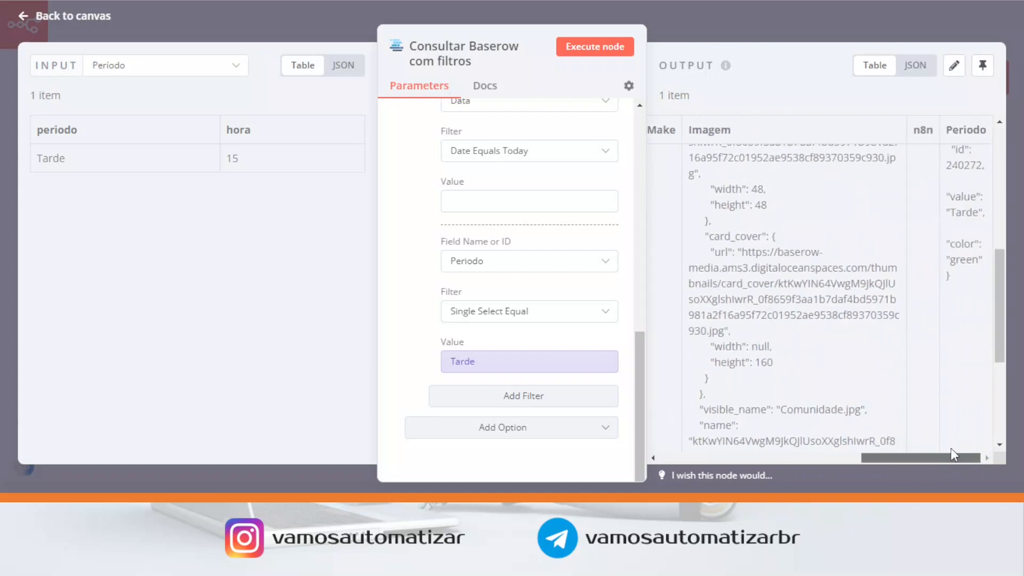
pyautogui.scroll(6, 942, 271)
pyautogui.scroll(-4, 960, 263)
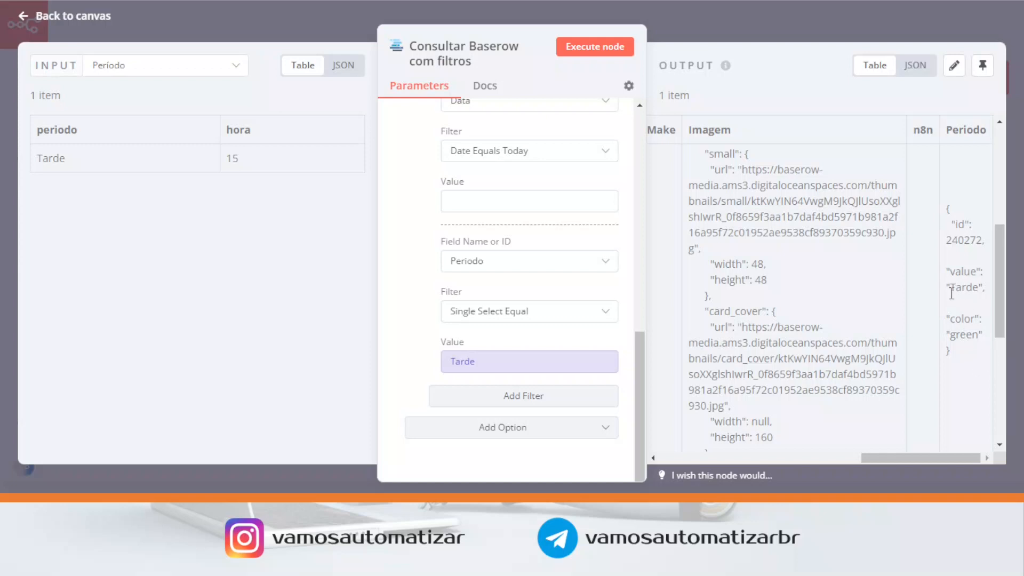
pyautogui.moveTo(950, 273); pyautogui.dragTo(976, 289)
pyautogui.moveTo(926, 457); pyautogui.dragTo(725, 458)
pyautogui.click(887, 30)
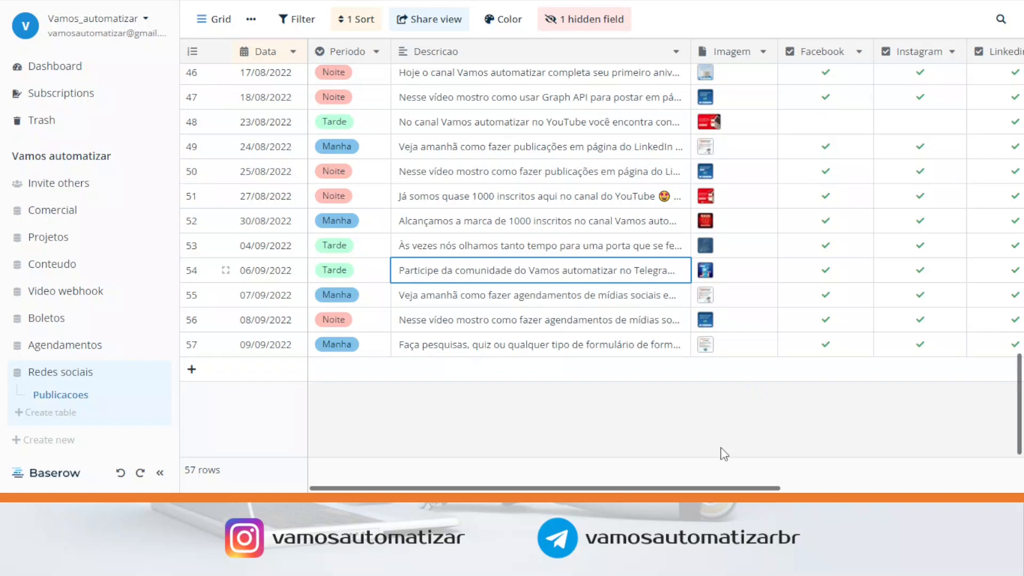
# View the social network columns in Baserow, then review the Instagram node's boolean condition in n8n and return to the canvas.
pyautogui.hscroll(5, 666, 265)
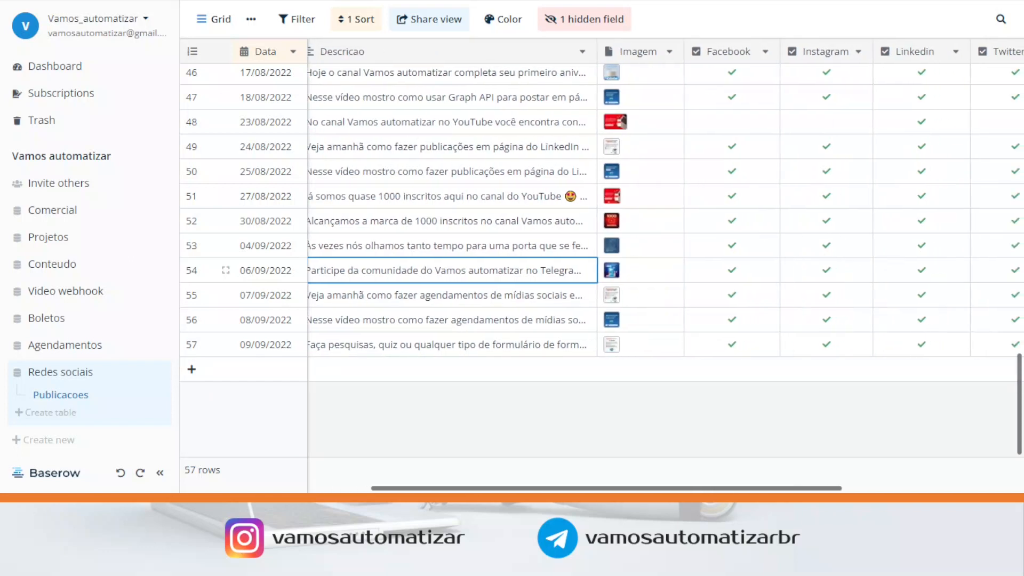
pyautogui.hscroll(1, 665, 265)
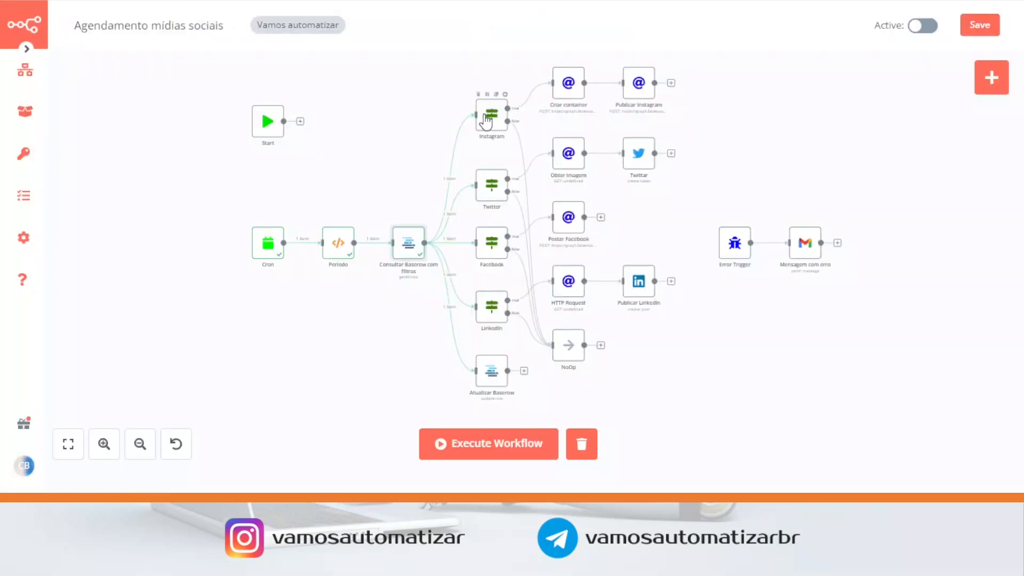
pyautogui.doubleClick(504, 112)
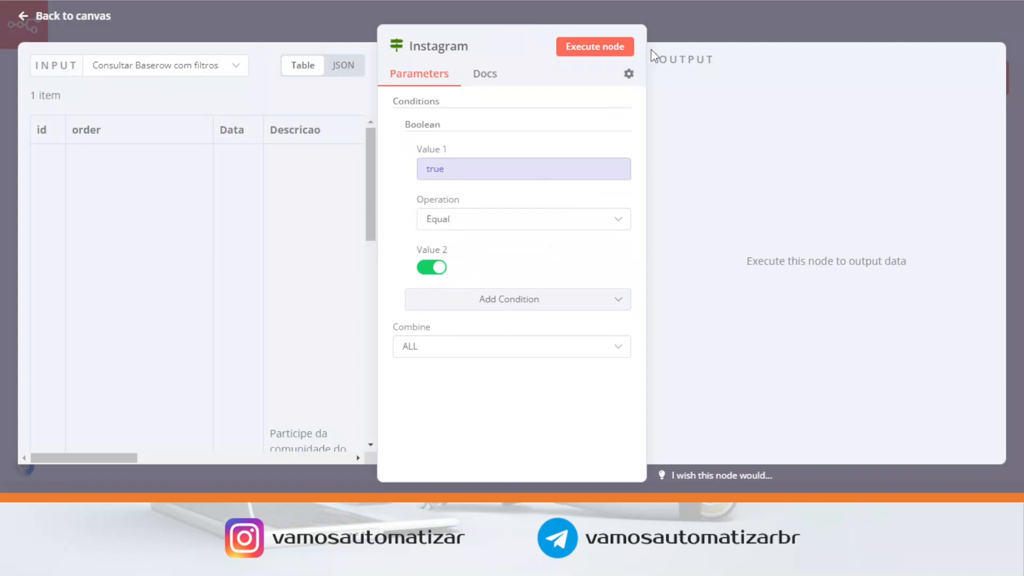
pyautogui.click(669, 21)
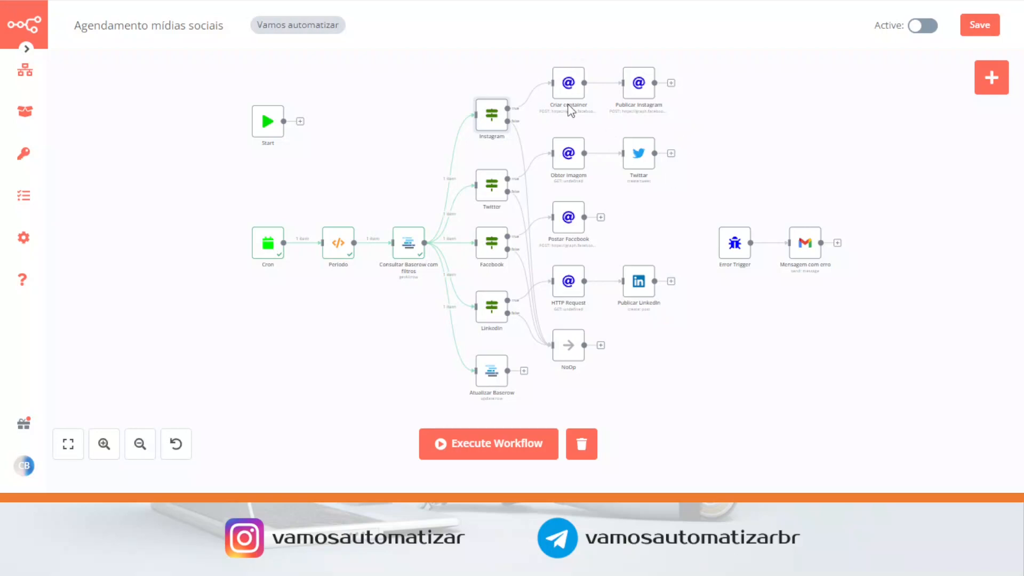
# Open the Obter imagem node, view its output image, review the data Binary Property and remaining settings, and return to the canvas.
pyautogui.moveTo(648, 101)
pyautogui.doubleClick(571, 163)
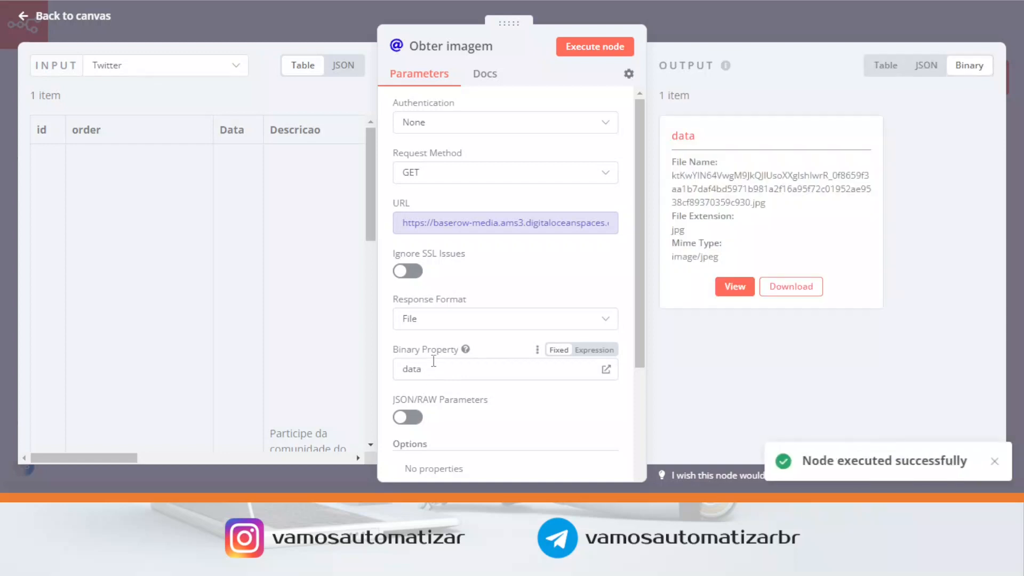
pyautogui.click(734, 287)
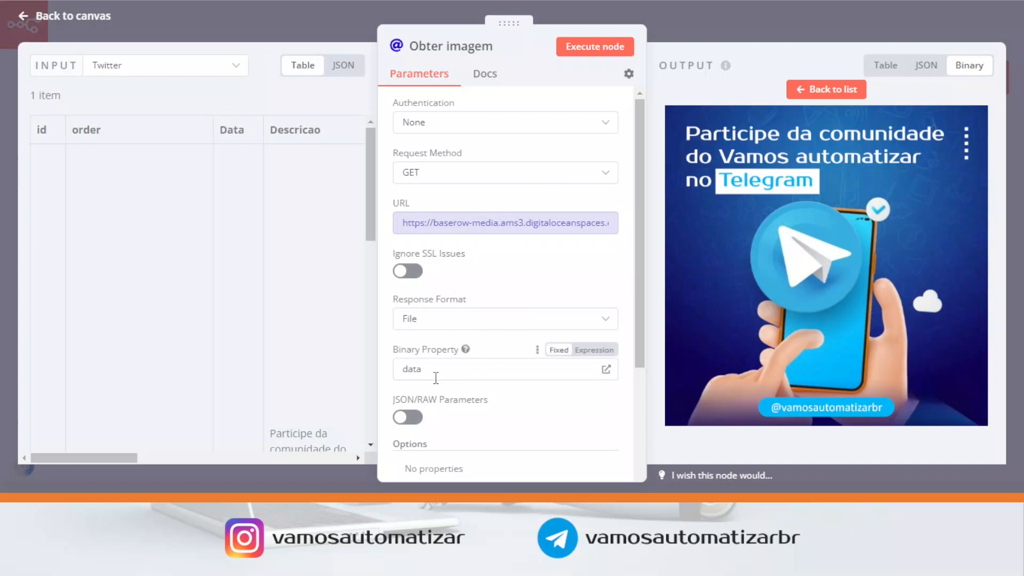
pyautogui.moveTo(434, 373); pyautogui.dragTo(400, 370)
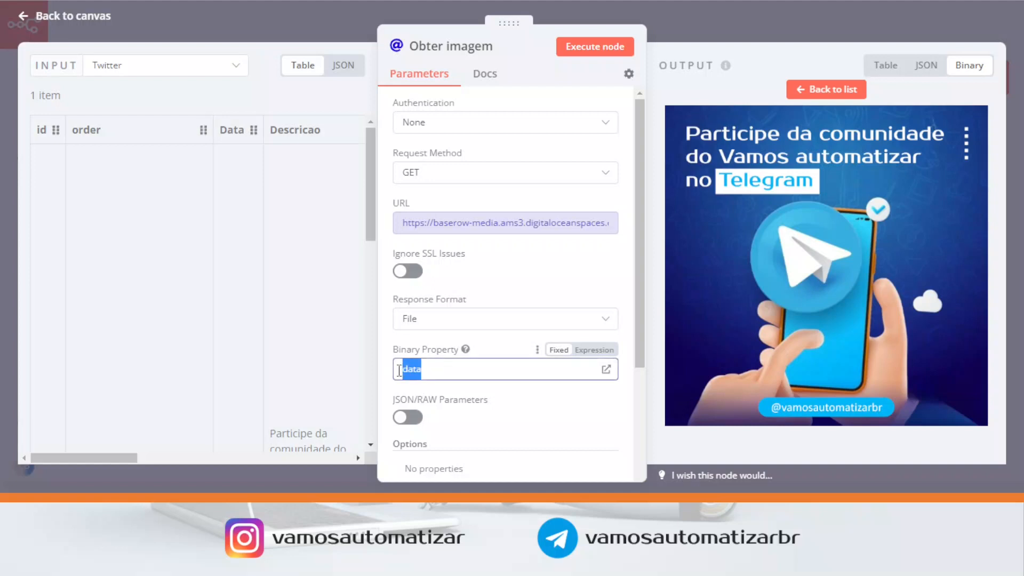
pyautogui.scroll(-5, 473, 359)
pyautogui.scroll(3, 473, 359)
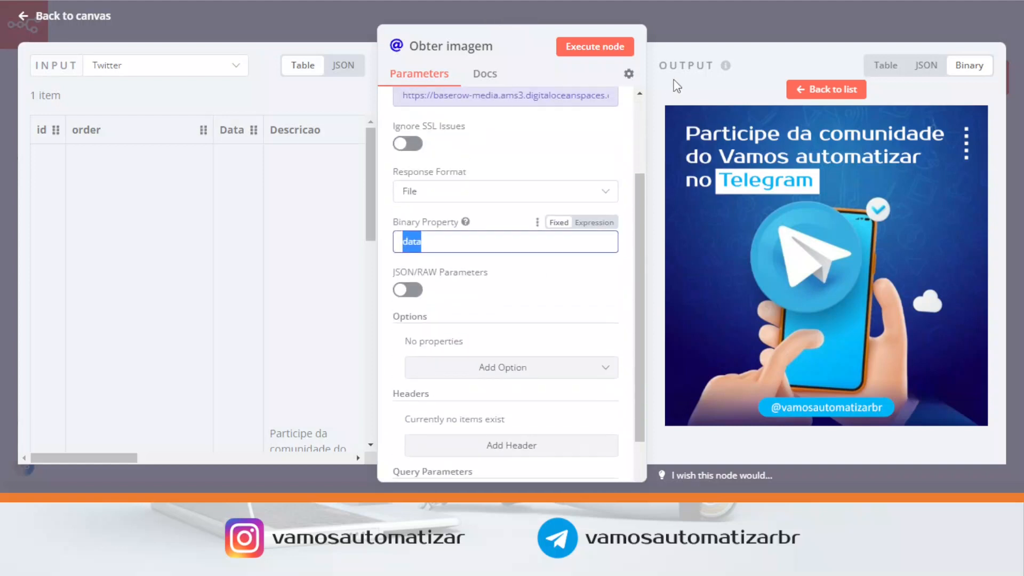
pyautogui.click(715, 27)
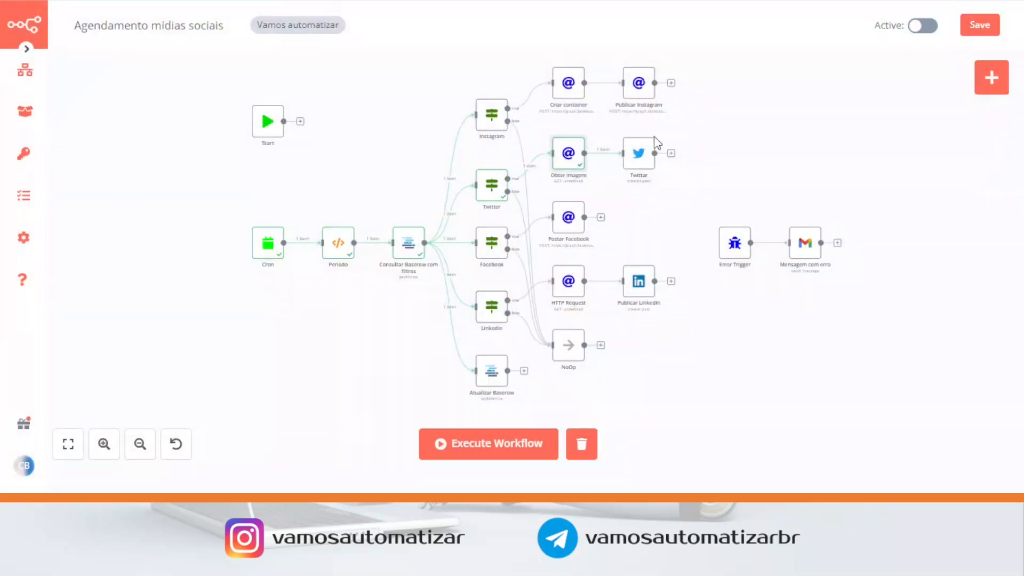
# Open the Twittar node, trace the Text expression to the Descricao input, check the data attachment and return to the canvas.
pyautogui.doubleClick(640, 163)
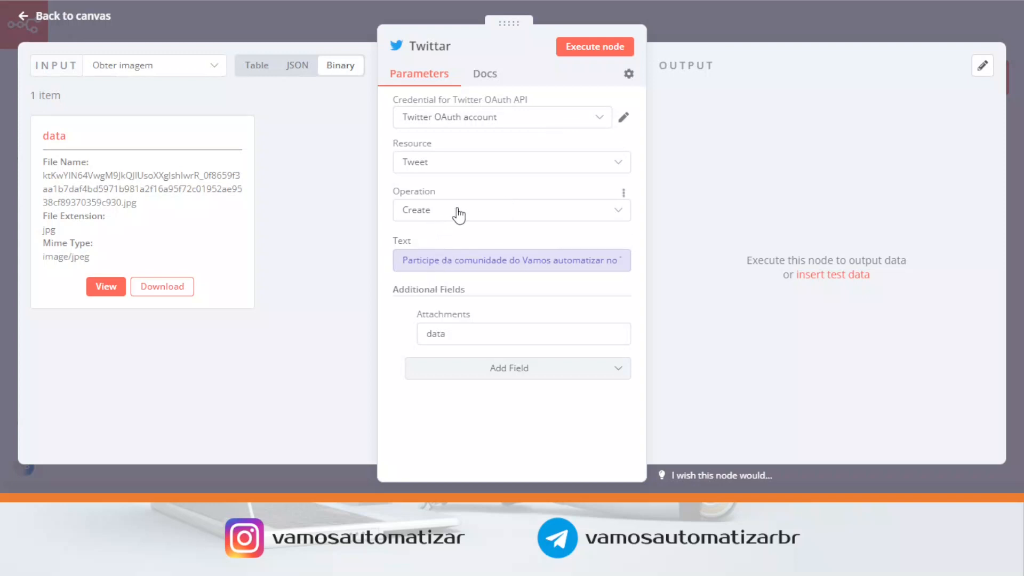
pyautogui.click(488, 261)
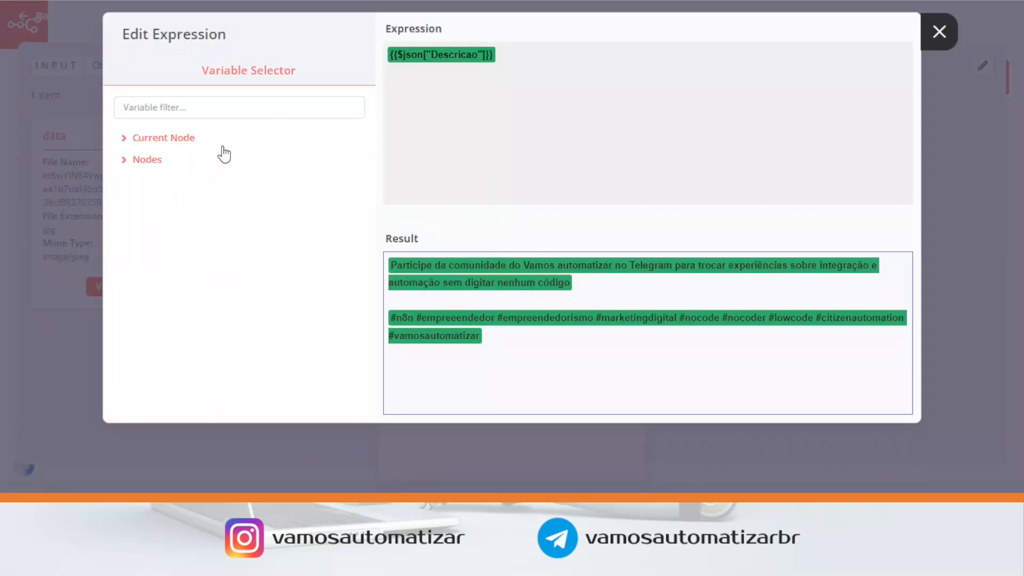
pyautogui.click(163, 138)
pyautogui.click(160, 160)
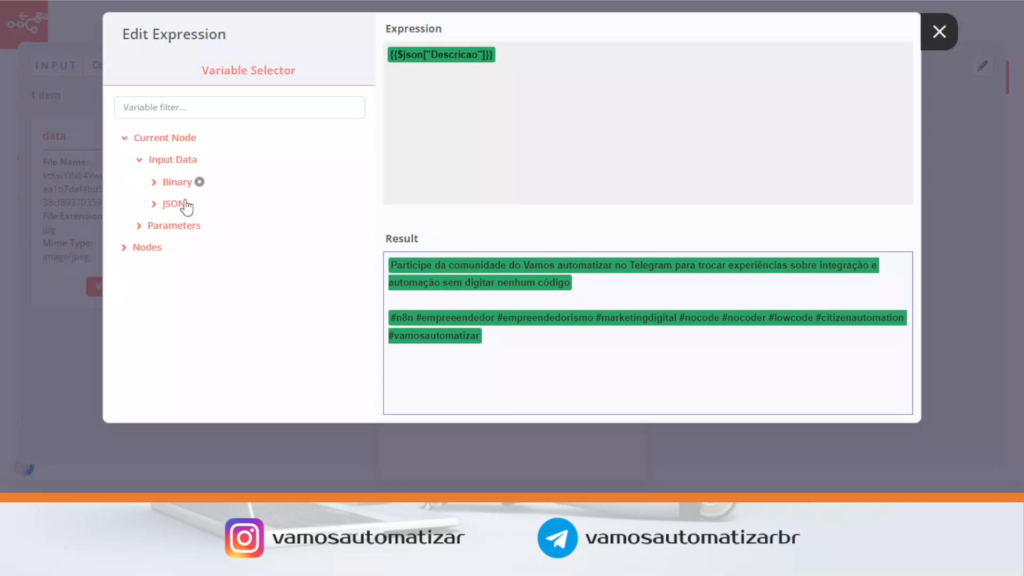
pyautogui.click(155, 205)
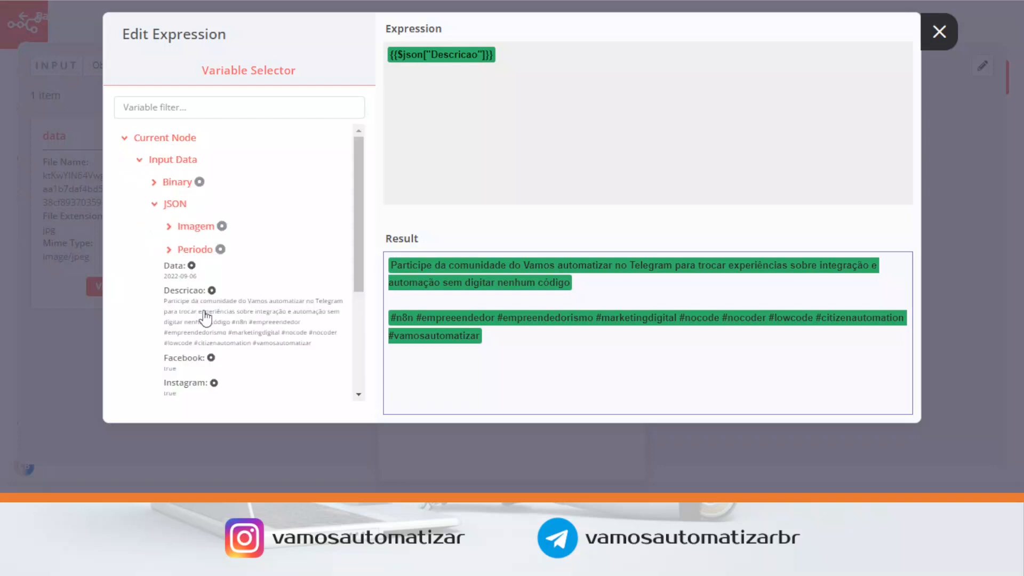
pyautogui.click(937, 37)
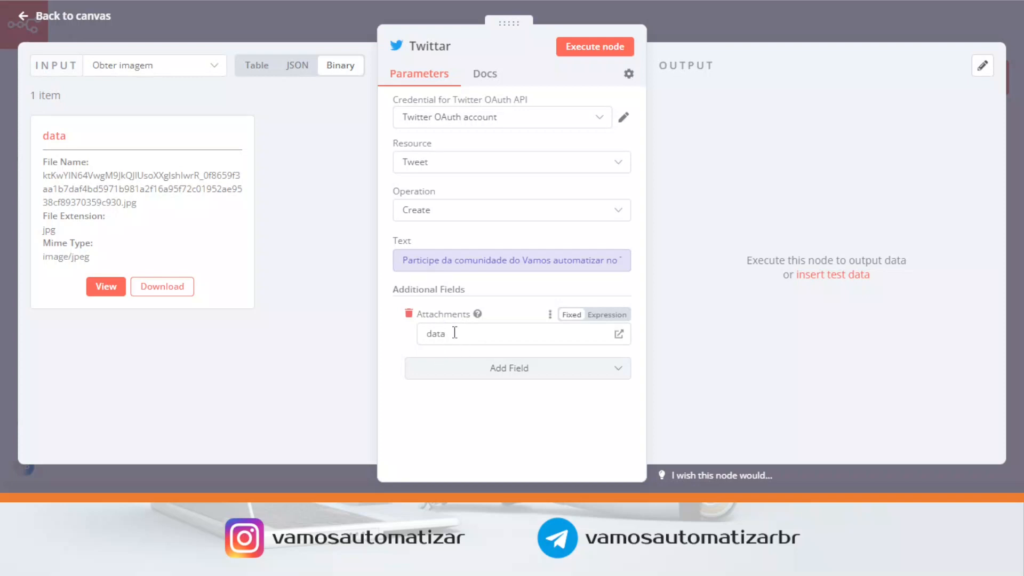
pyautogui.moveTo(451, 335); pyautogui.dragTo(418, 339)
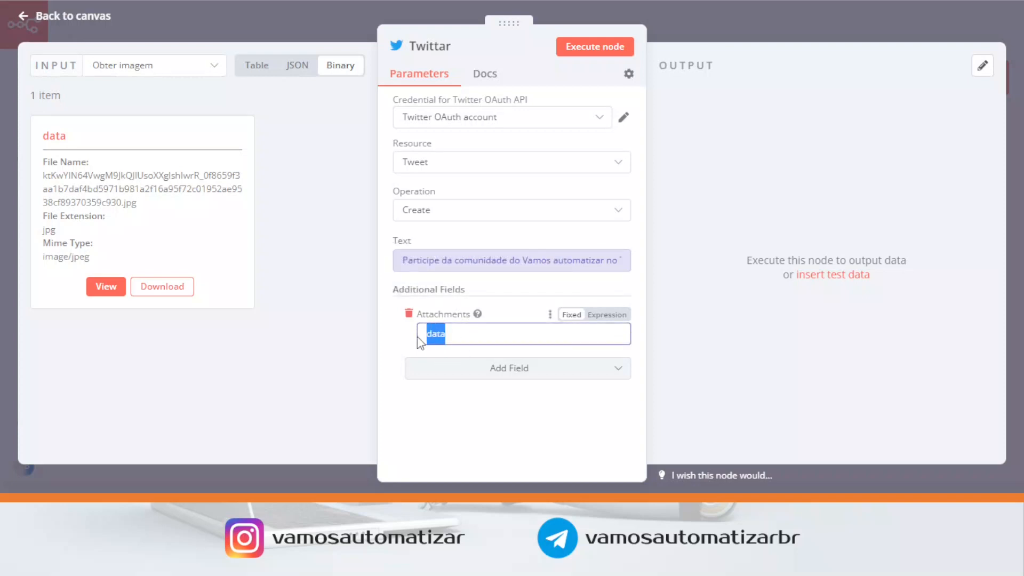
pyautogui.click(706, 24)
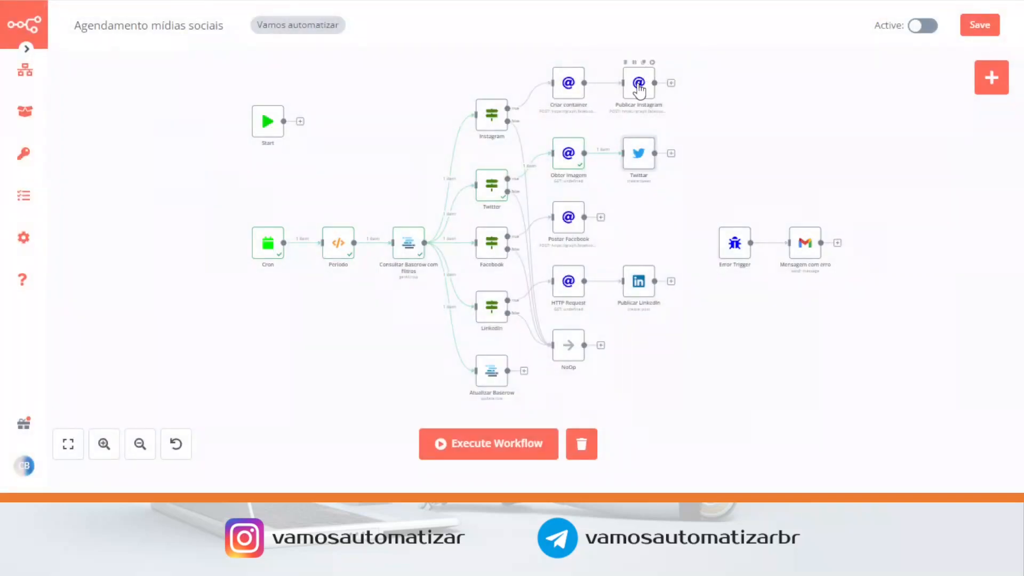
# Open the Postar Facebook node, examine its request URL and the message, url and access_token query parameters, and return to the canvas.
pyautogui.doubleClick(569, 220)
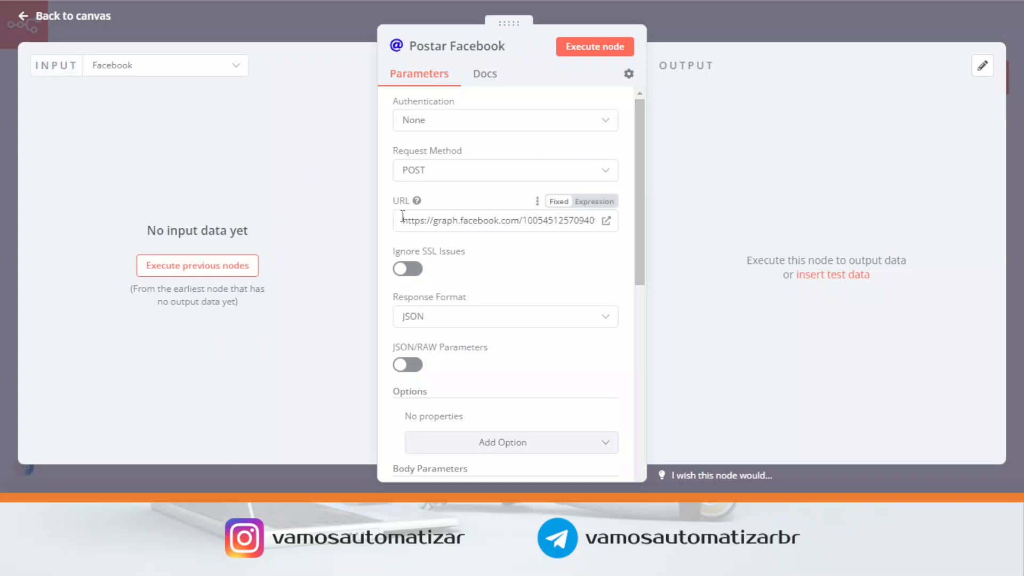
pyautogui.moveTo(405, 223); pyautogui.dragTo(460, 229)
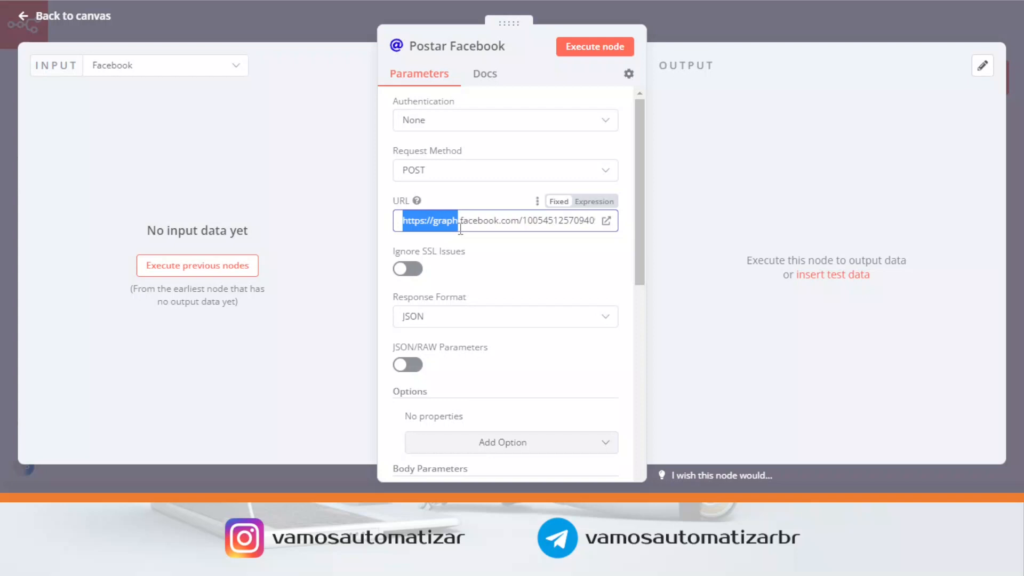
pyautogui.click(483, 220)
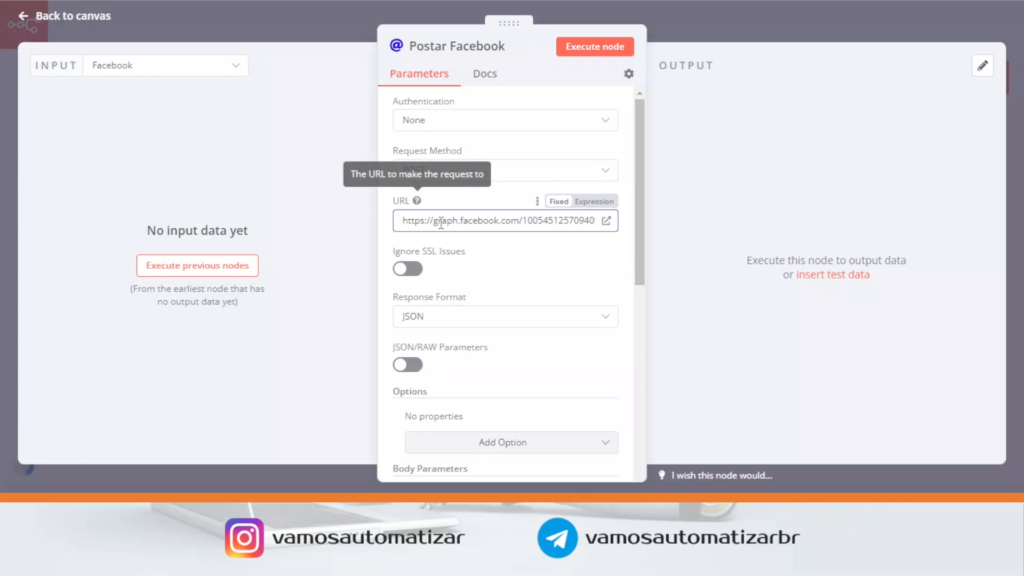
pyautogui.scroll(-2, 449, 298)
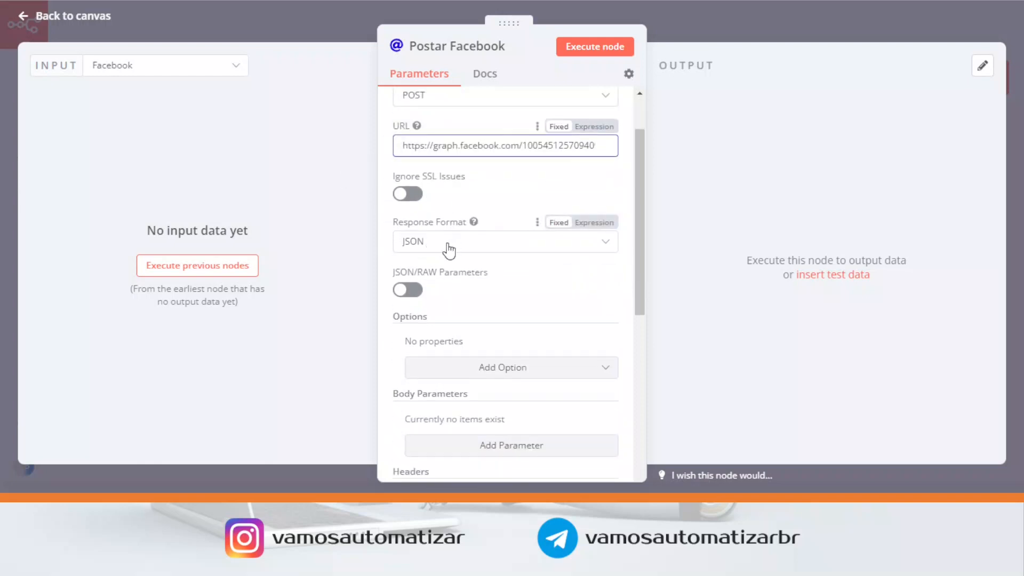
pyautogui.scroll(-5, 506, 261)
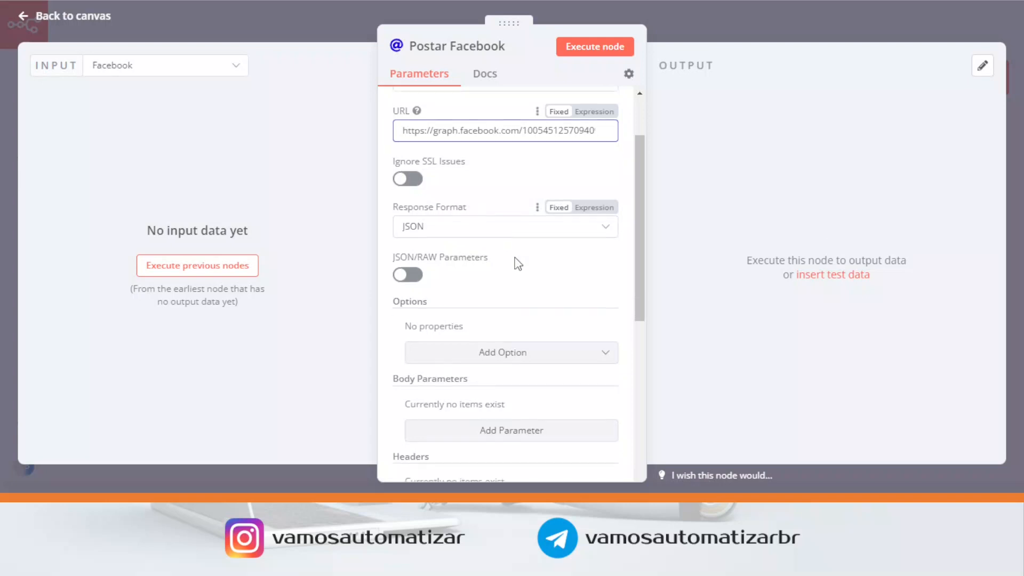
pyautogui.scroll(-2, 486, 318)
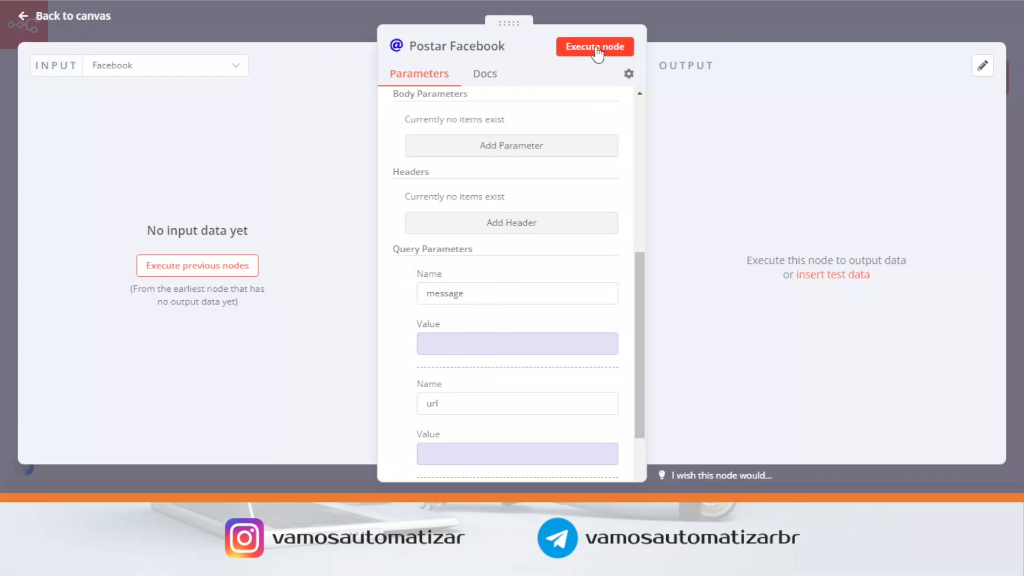
pyautogui.scroll(-3, 510, 318)
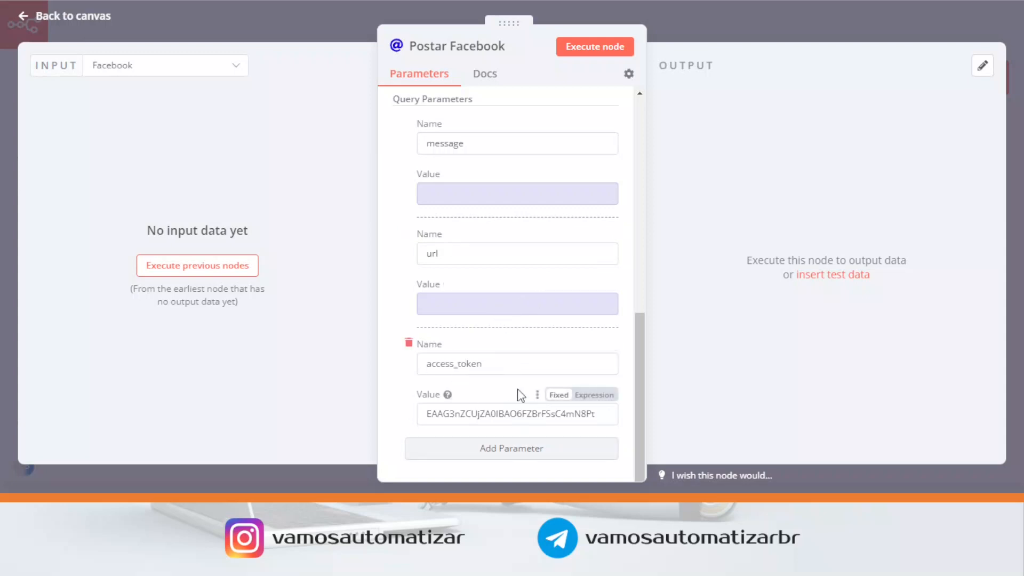
pyautogui.scroll(5, 516, 398)
pyautogui.scroll(5, 516, 398)
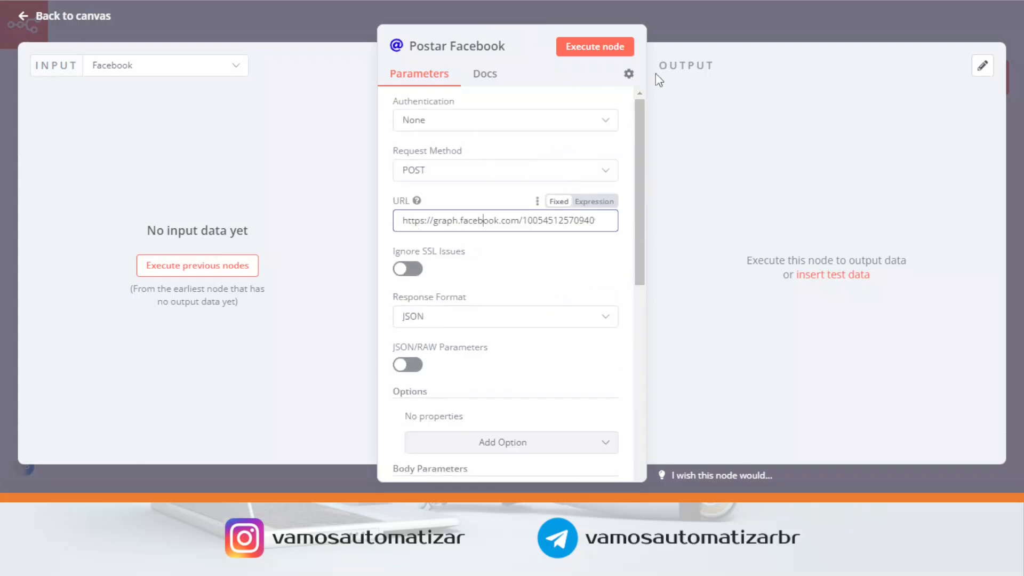
pyautogui.click(714, 25)
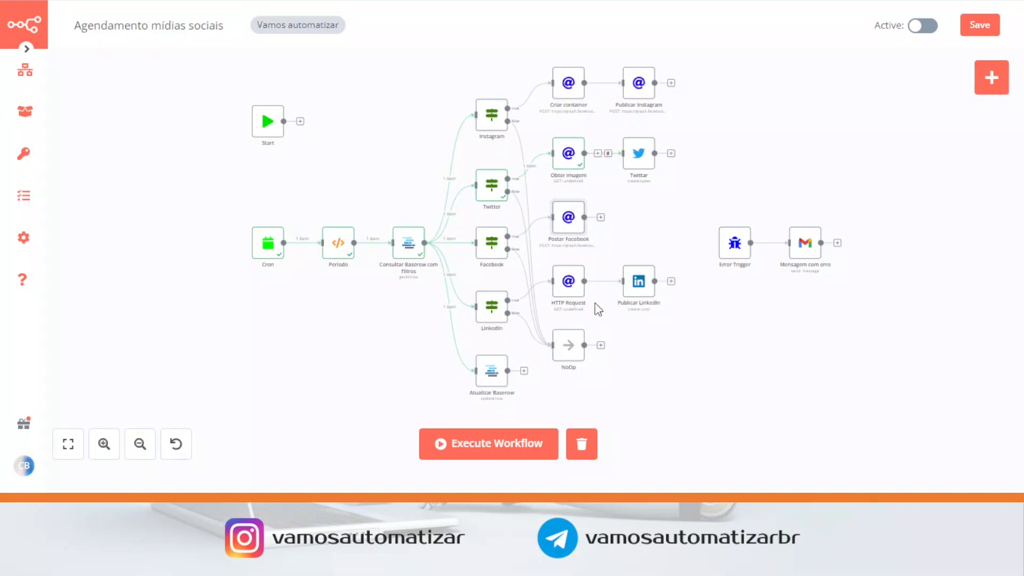
# Open the HTTP Request node after the LinkedIn condition, review its Binary Property and remaining settings, and return to the canvas.
pyautogui.doubleClick(573, 293)
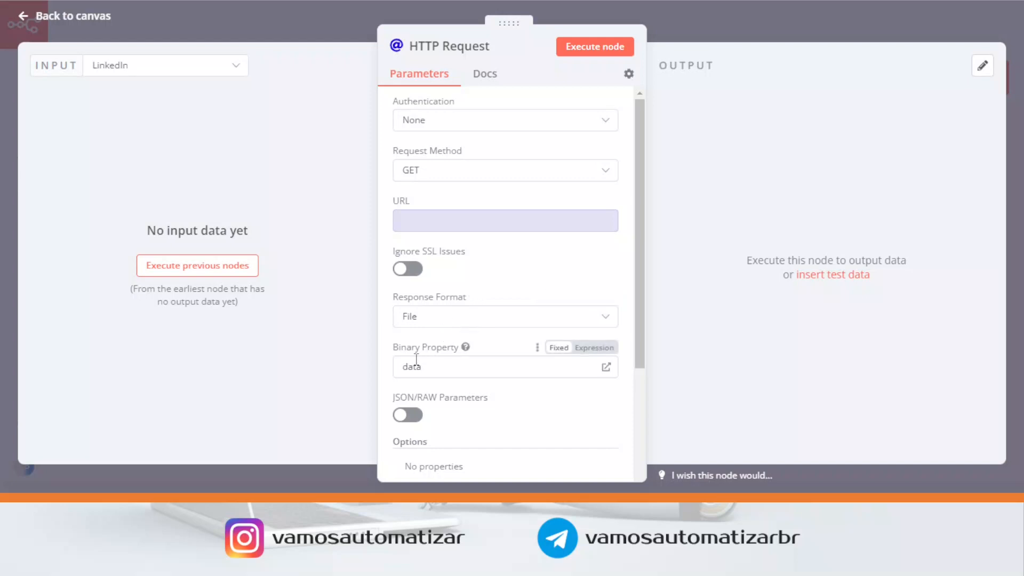
pyautogui.doubleClick(443, 367)
pyautogui.scroll(-4, 473, 370)
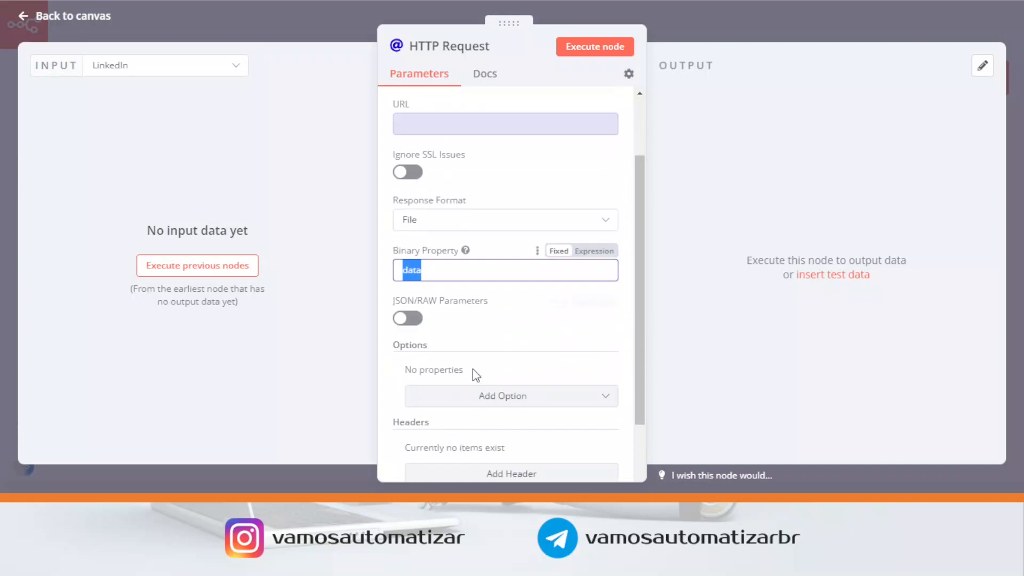
pyautogui.scroll(4, 475, 375)
pyautogui.click(666, 28)
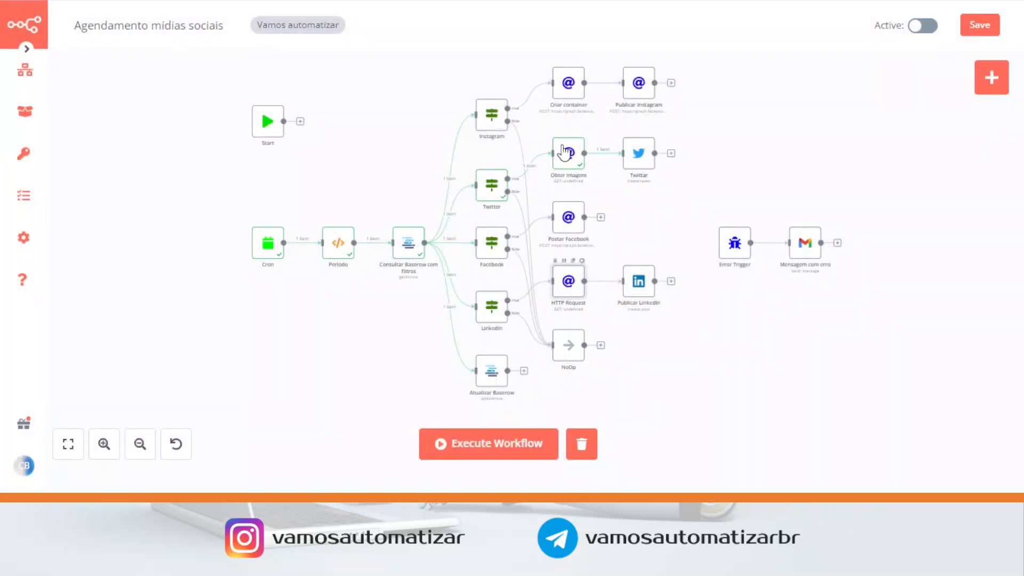
# Execute the HTTP Request node on the LinkedIn branch, view its output image and return to the canvas.
pyautogui.doubleClick(567, 280)
pyautogui.click(600, 47)
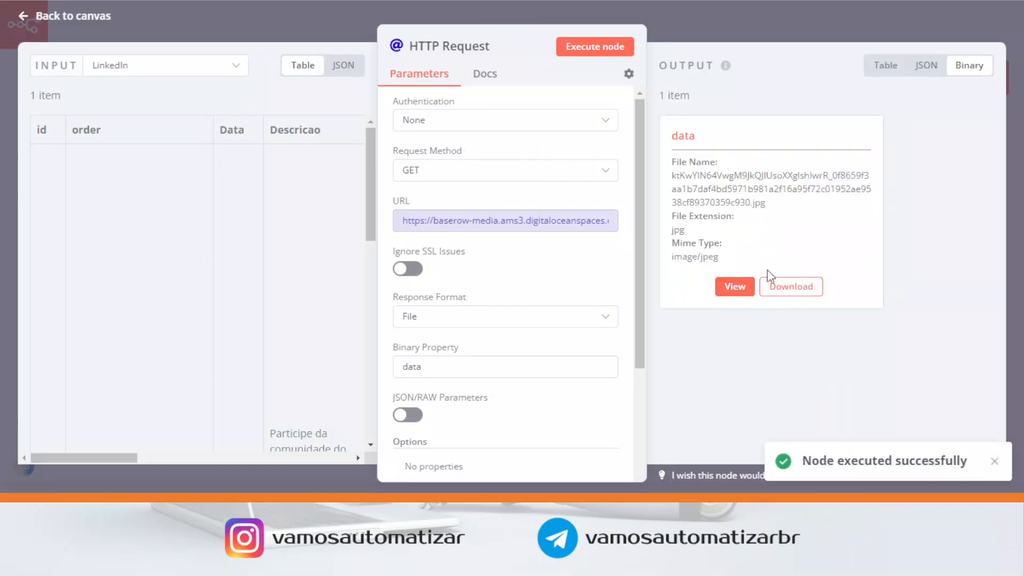
pyautogui.click(733, 288)
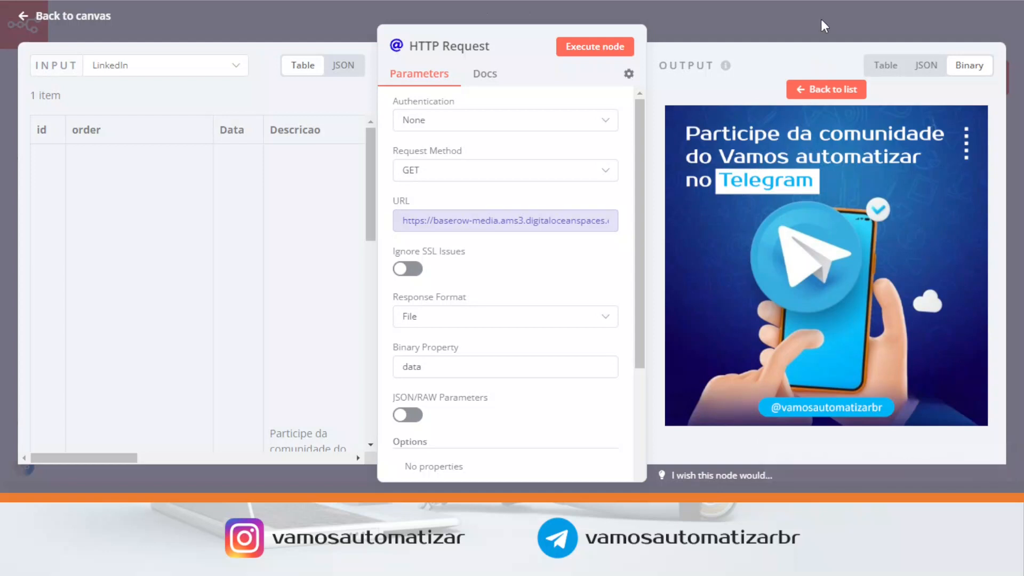
pyautogui.click(821, 18)
# Open the Publicar LinkedIn node, review the Post As options and highlight the Organization URN.
pyautogui.doubleClick(638, 287)
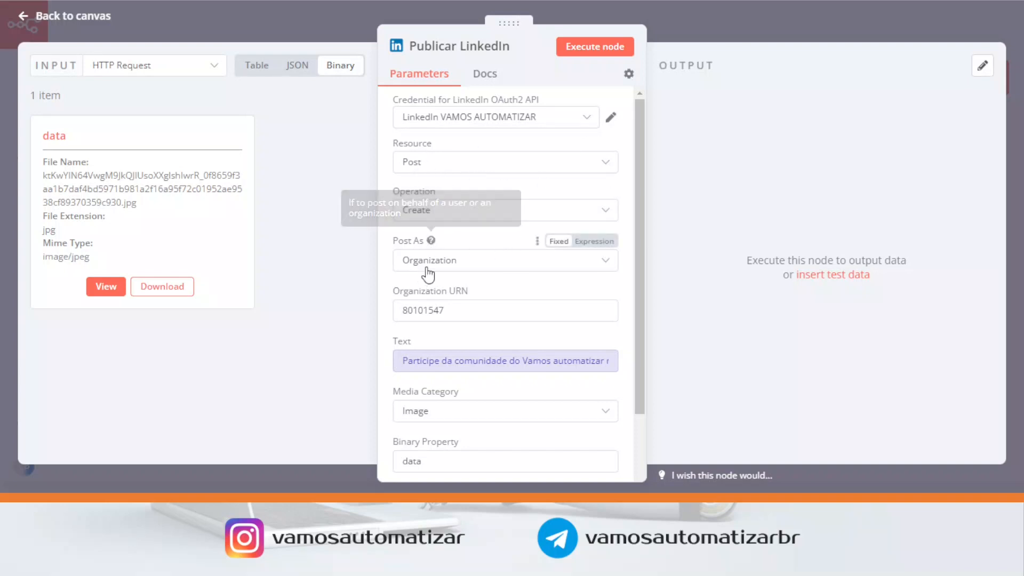
pyautogui.click(577, 262)
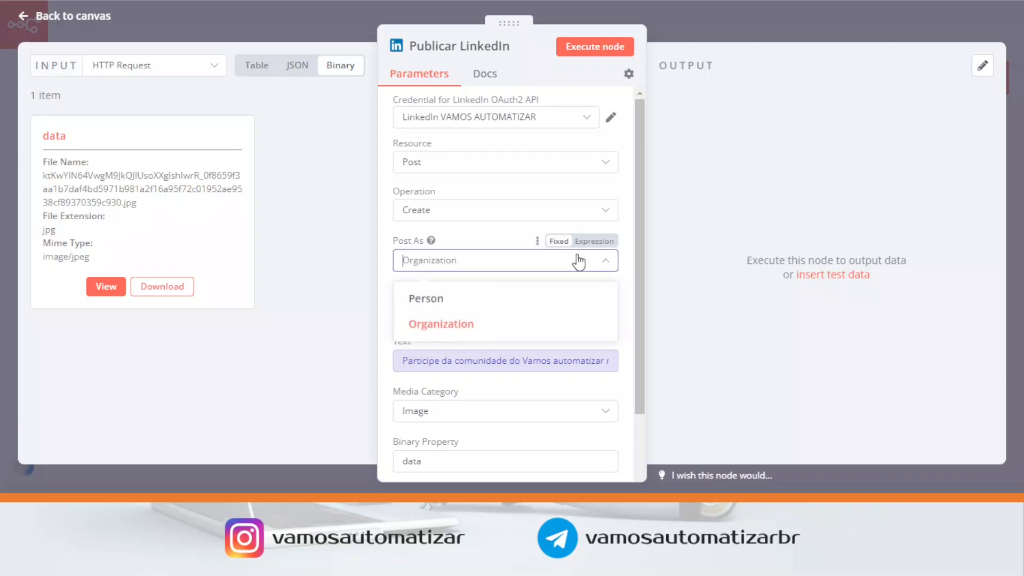
pyautogui.click(494, 244)
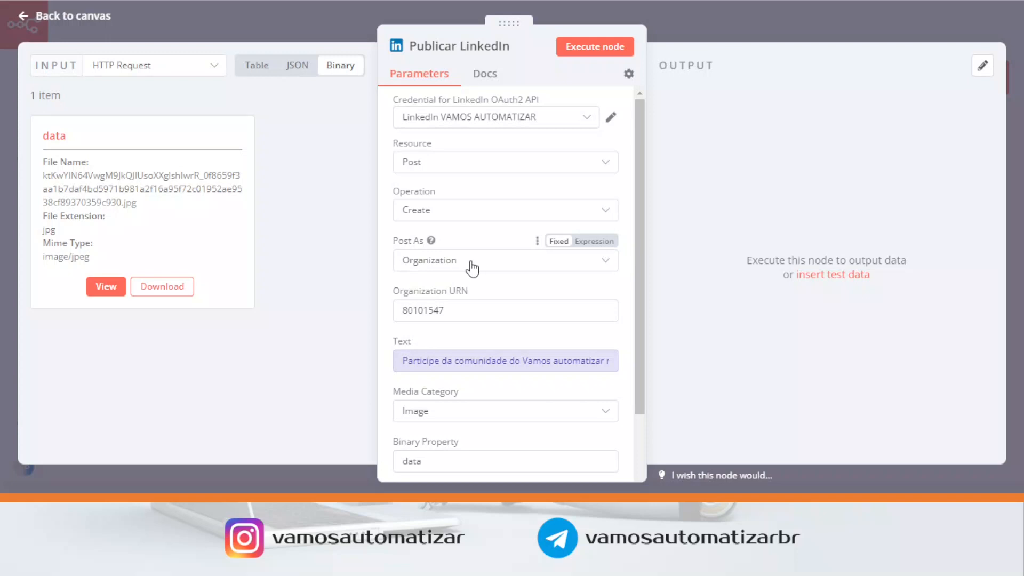
pyautogui.moveTo(467, 311); pyautogui.dragTo(401, 323)
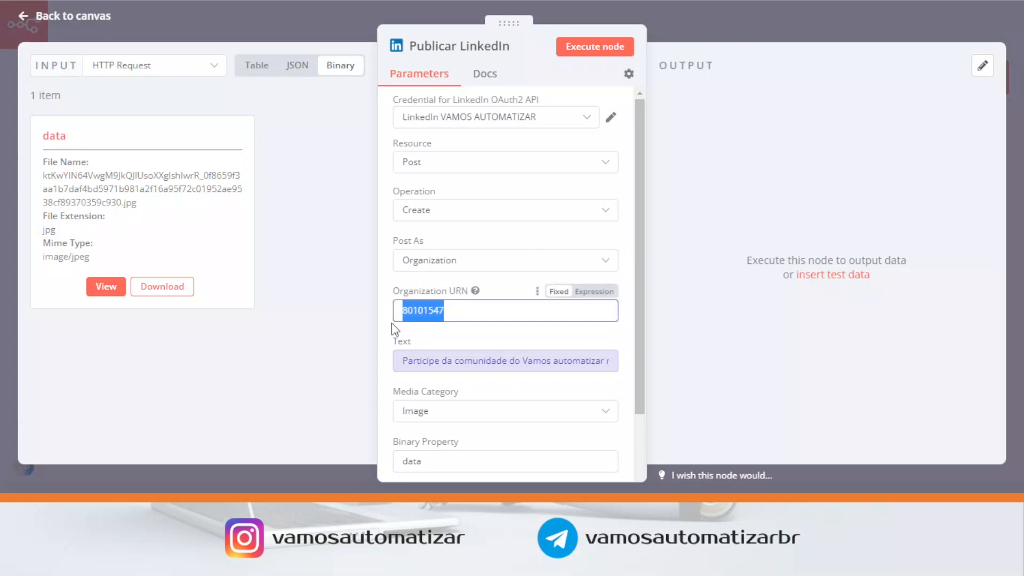
pyautogui.click(512, 284)
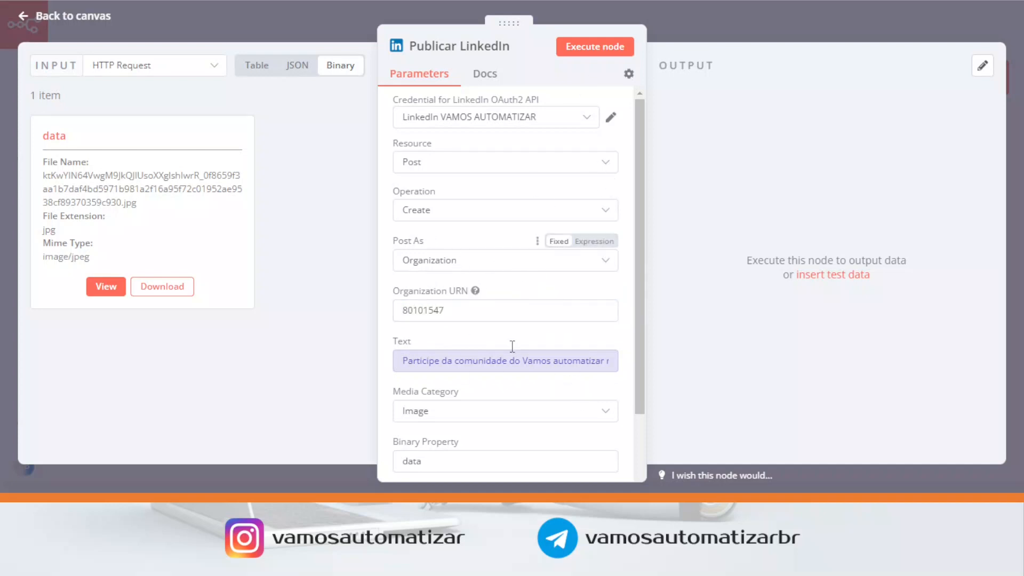
# Review the LinkedIn post's Media Category options, highlight its Binary Property and return to the canvas.
pyautogui.scroll(-2, 487, 298)
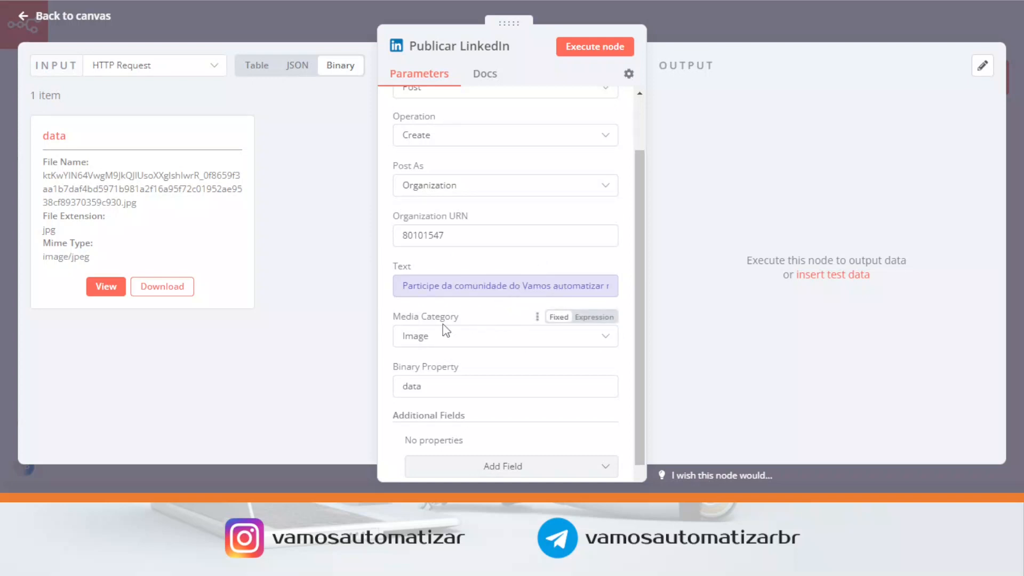
pyautogui.click(505, 341)
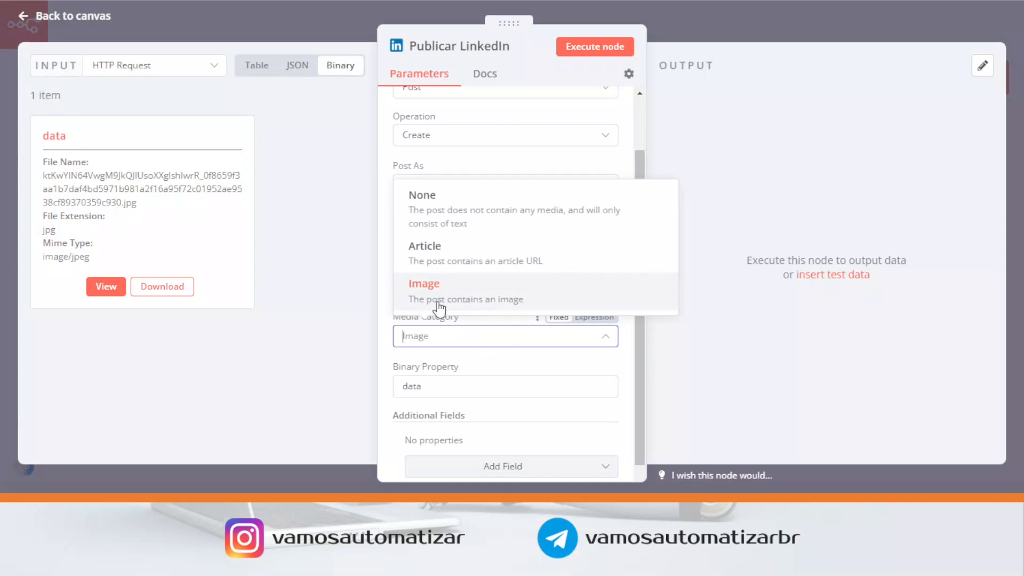
pyautogui.click(477, 365)
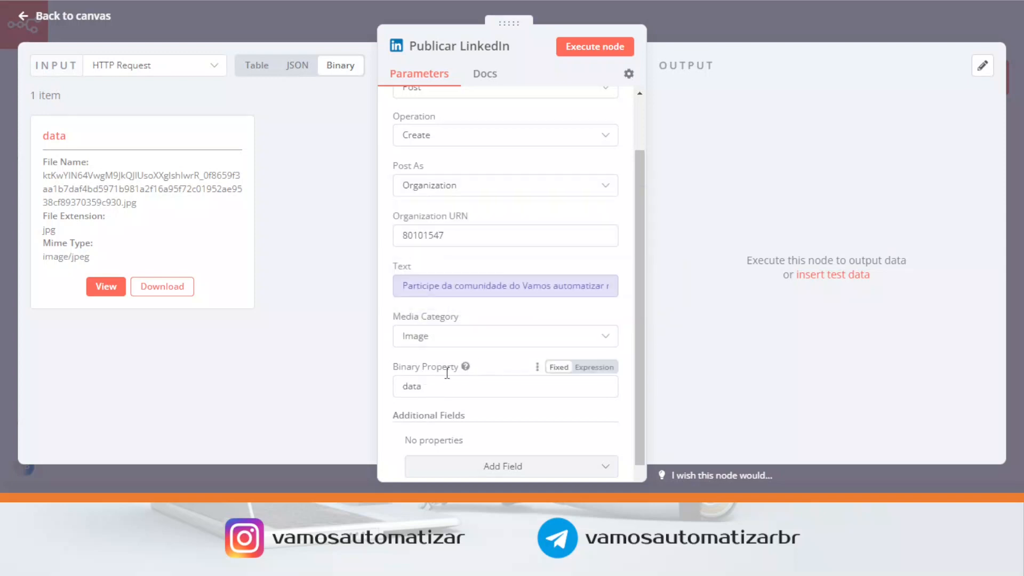
pyautogui.moveTo(422, 385); pyautogui.dragTo(398, 383)
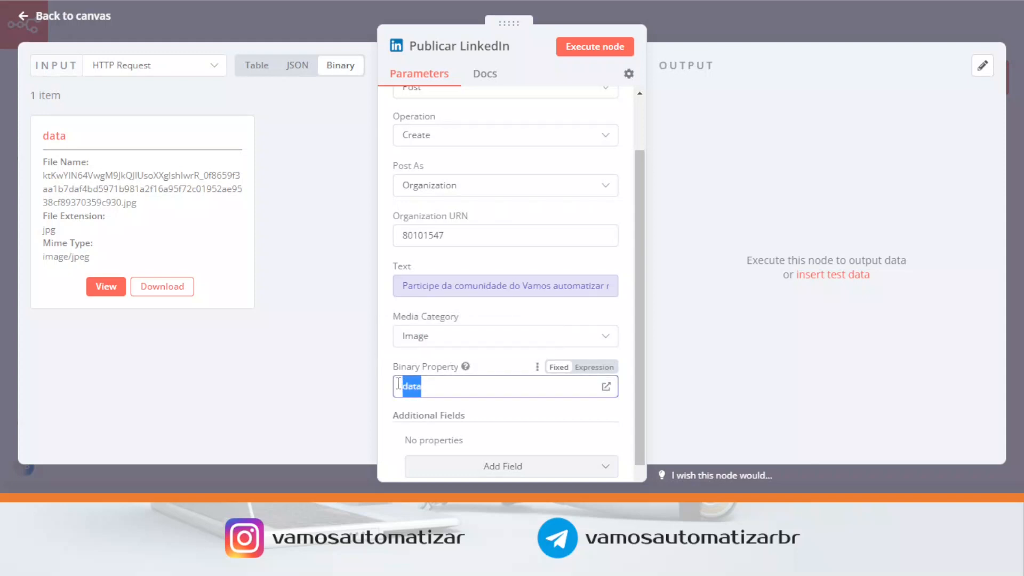
pyautogui.click(719, 37)
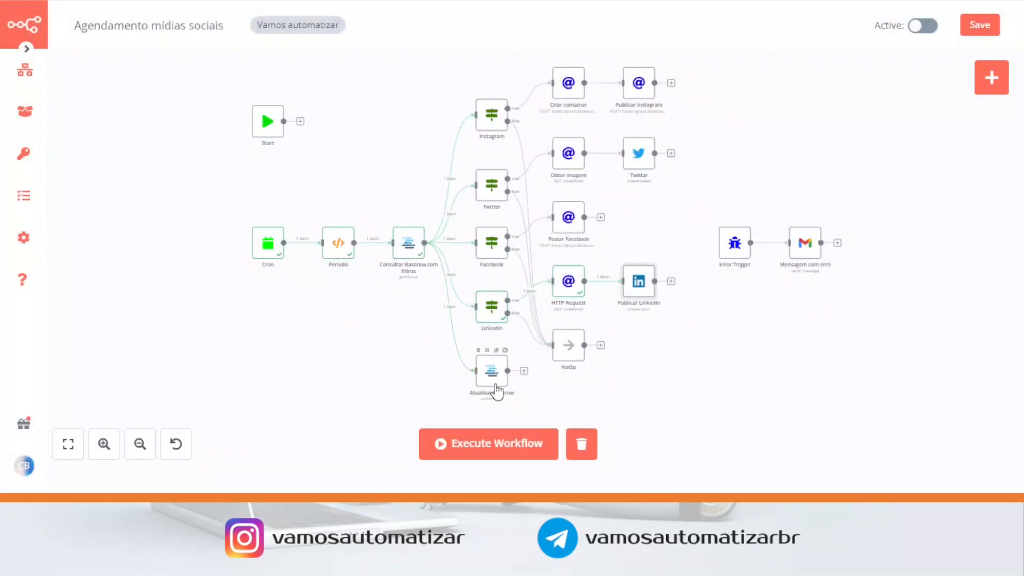
# Open the Atualizar Baserow node, trace the Row ID expression to the id in the Consultar Baserow com filtros output, and close the expression editor.
pyautogui.doubleClick(500, 388)
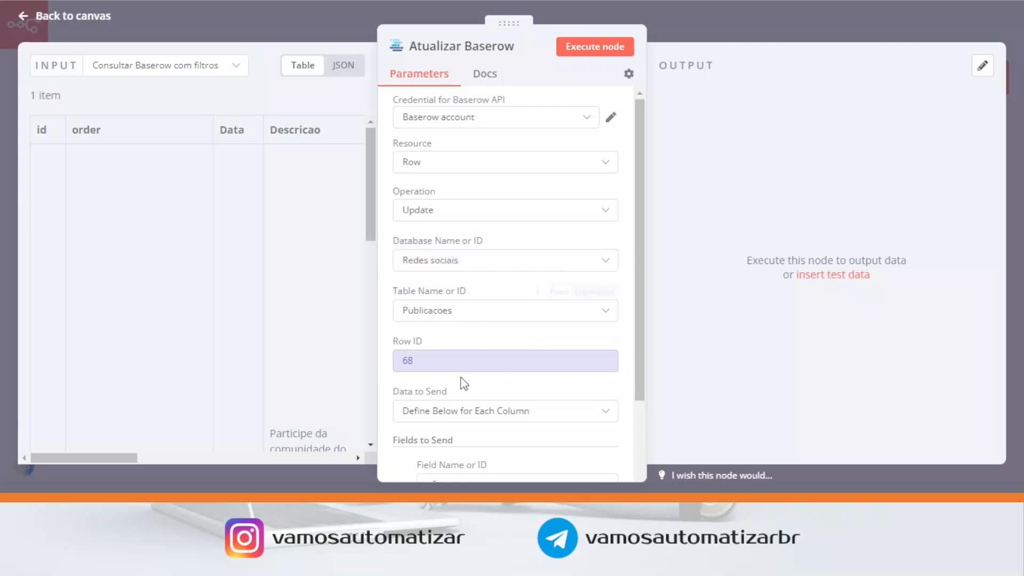
pyautogui.scroll(-1, 459, 381)
pyautogui.click(474, 291)
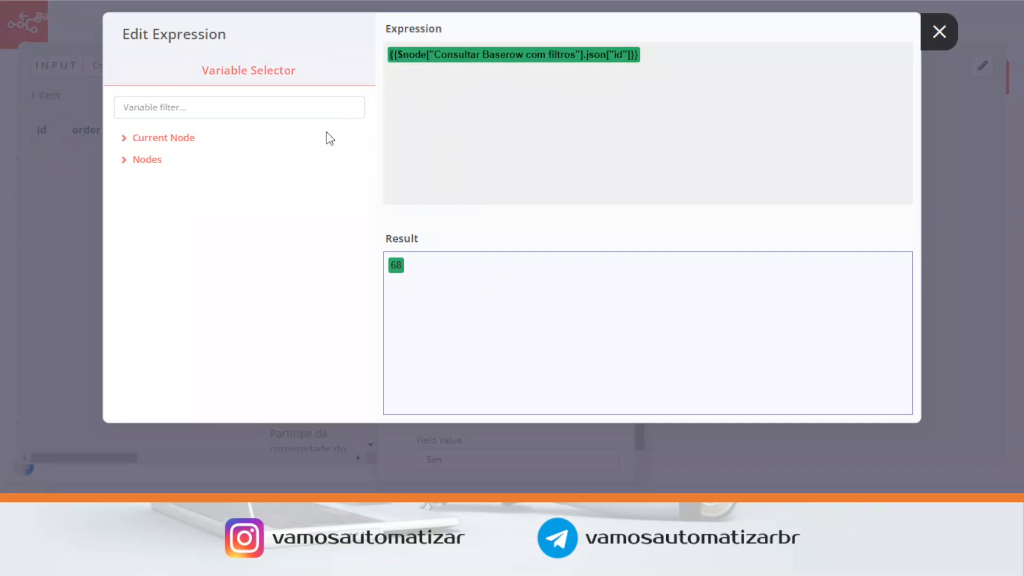
pyautogui.click(143, 161)
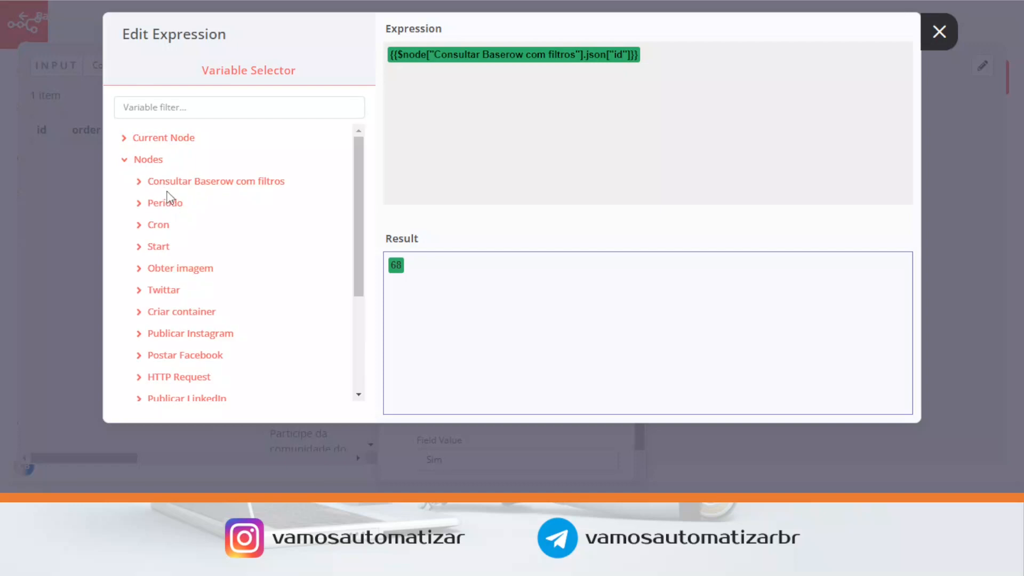
pyautogui.click(143, 183)
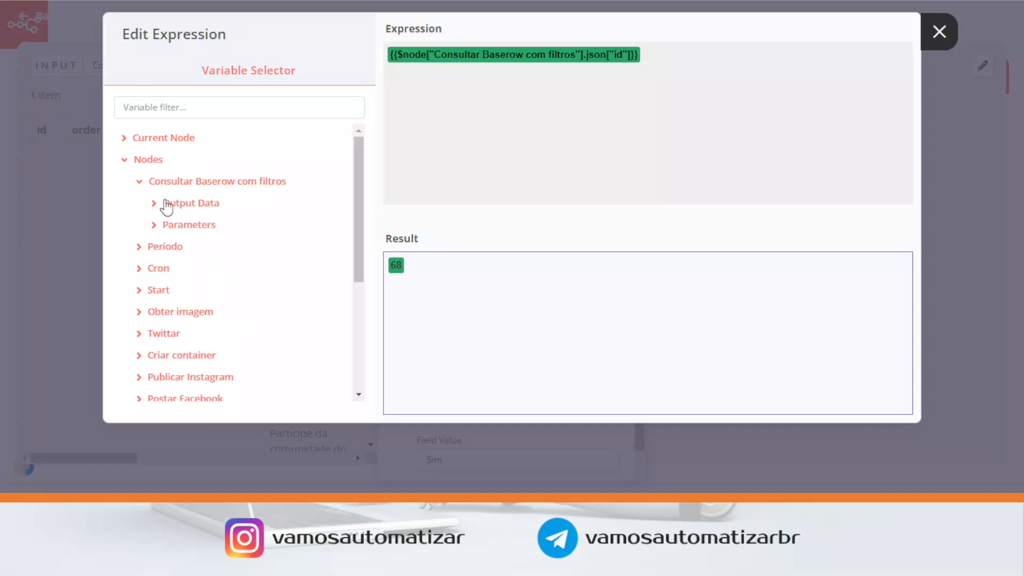
pyautogui.click(162, 205)
pyautogui.click(180, 228)
pyautogui.scroll(-5, 212, 326)
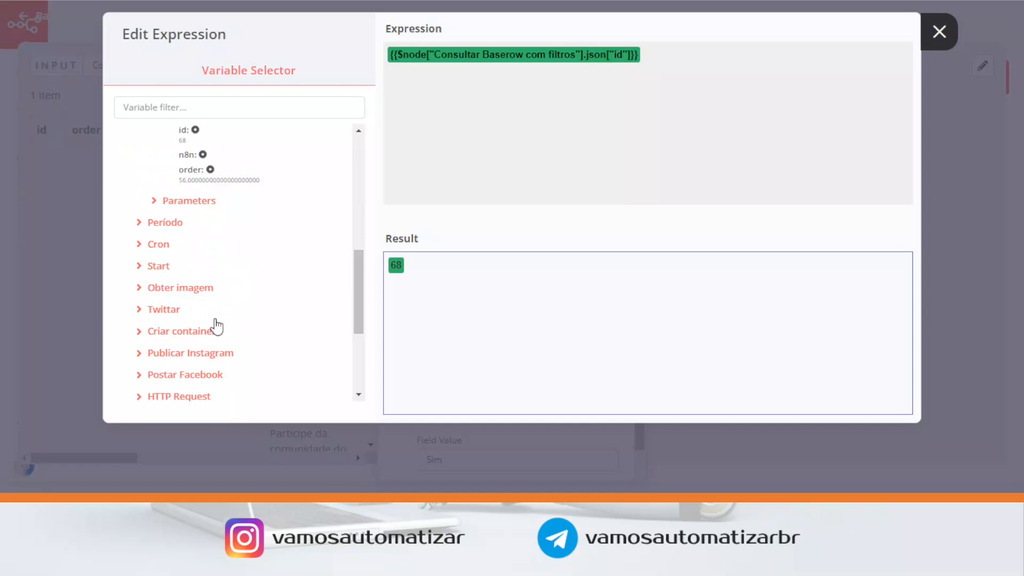
pyautogui.scroll(2, 210, 311)
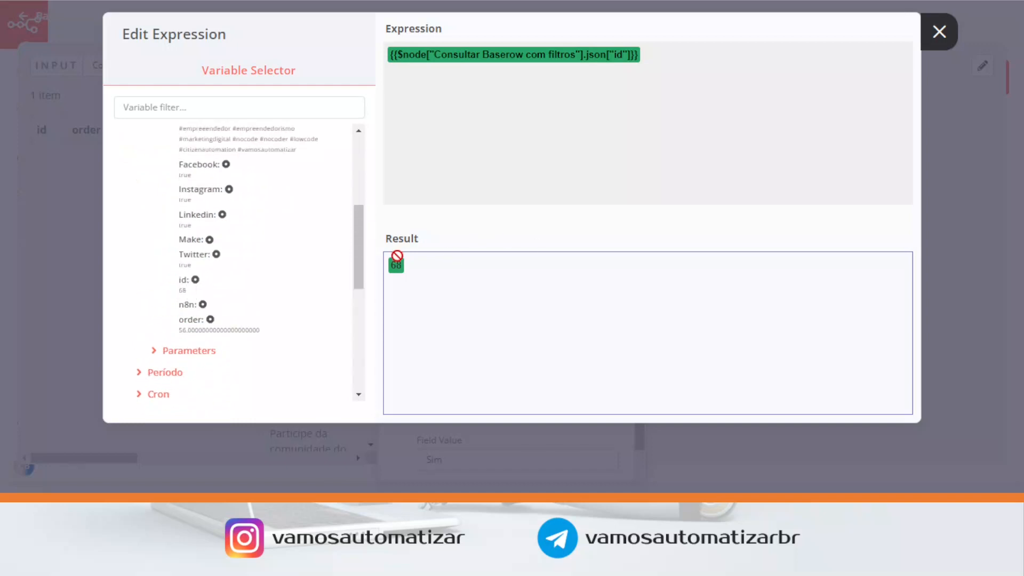
pyautogui.click(938, 31)
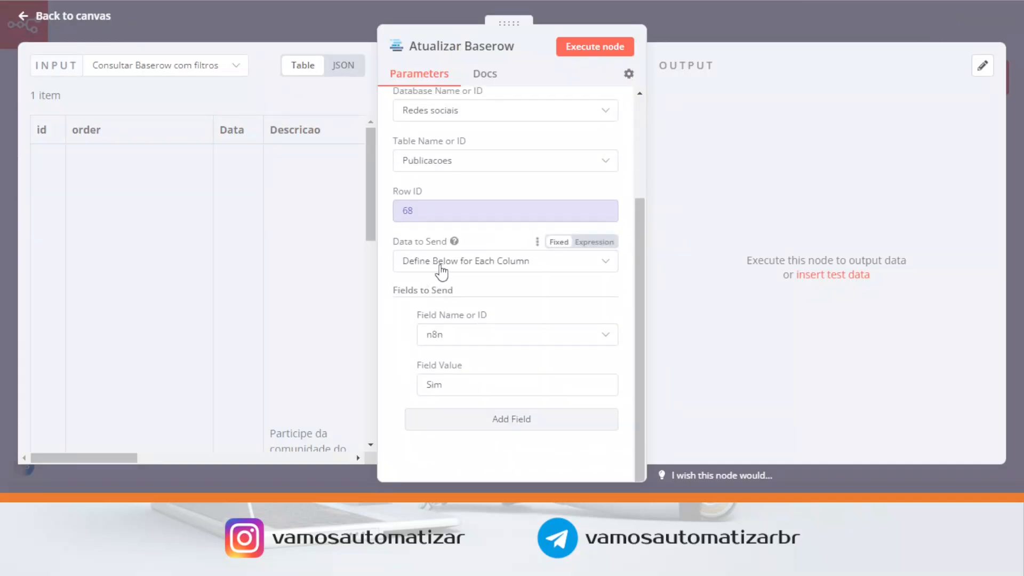
# Review the Data to Send options and the n8n field's names list, highlight its value Sim and return to the canvas.
pyautogui.click(604, 268)
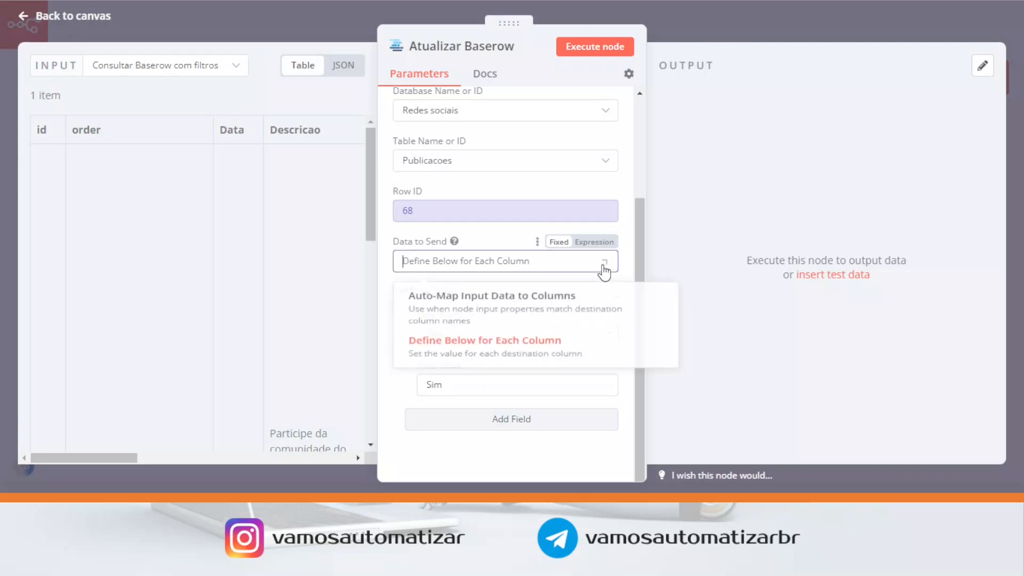
pyautogui.click(479, 366)
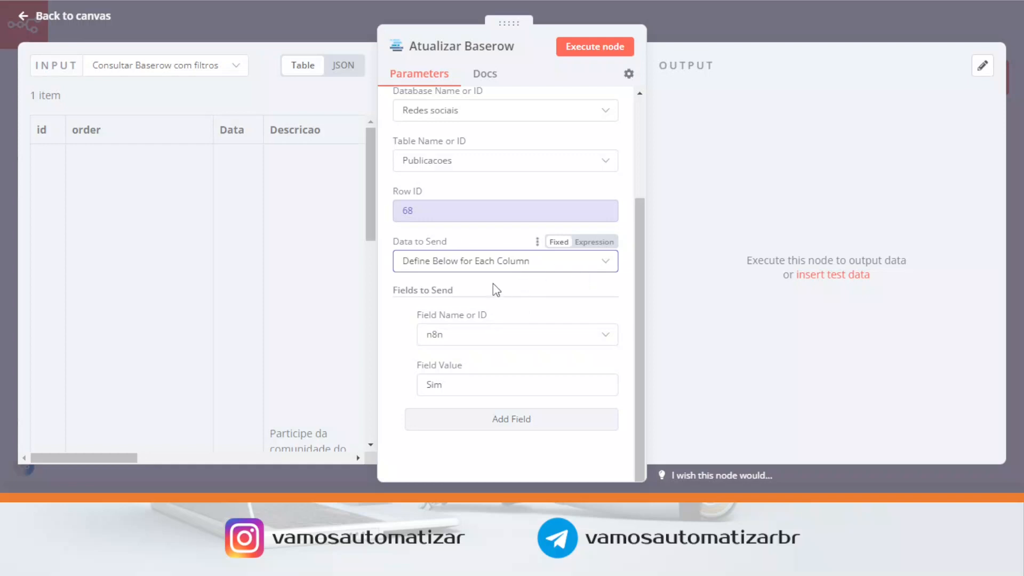
pyautogui.scroll(-2, 500, 338)
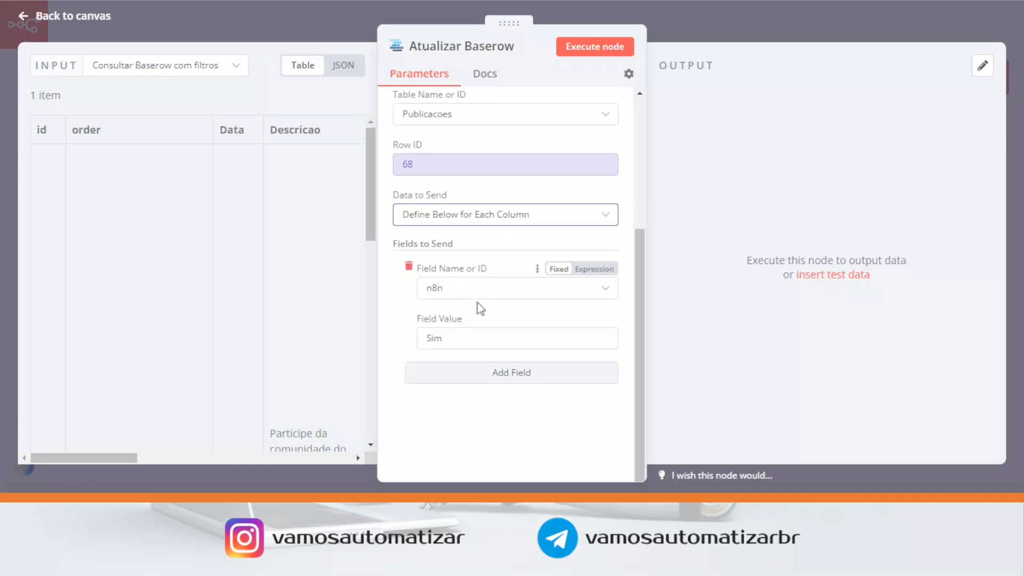
pyautogui.click(521, 291)
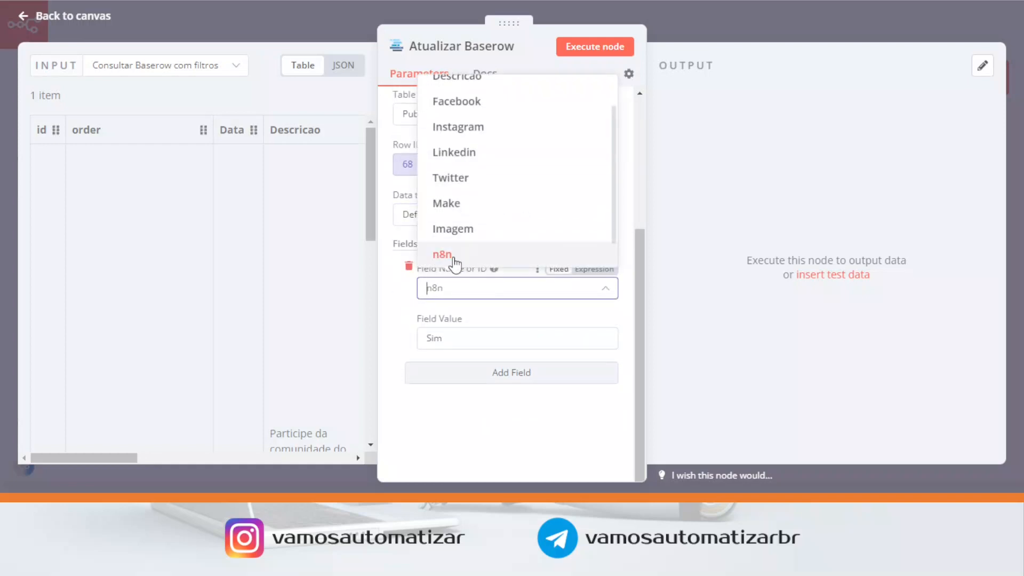
pyautogui.moveTo(504, 341); pyautogui.dragTo(412, 345)
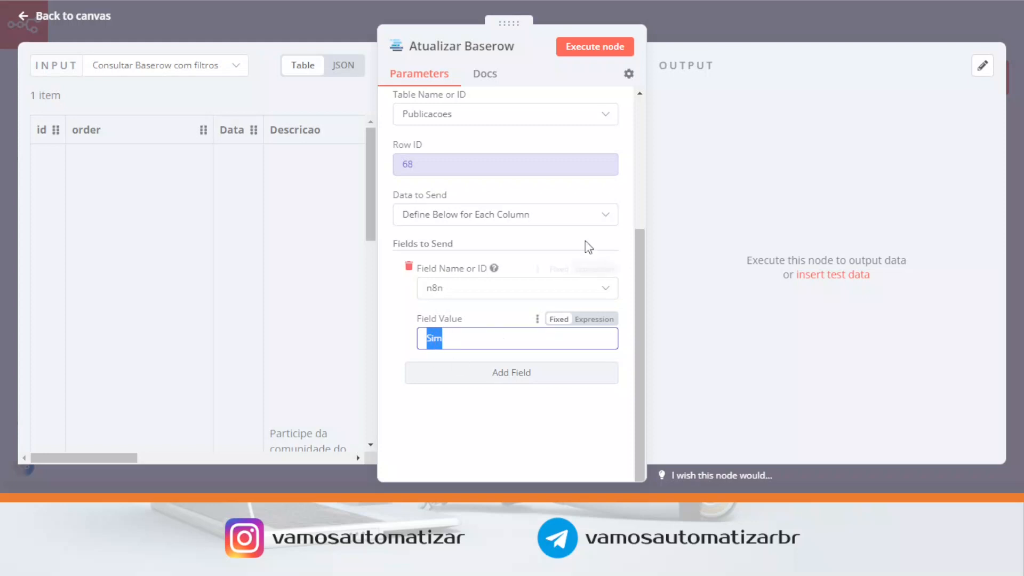
pyautogui.click(795, 32)
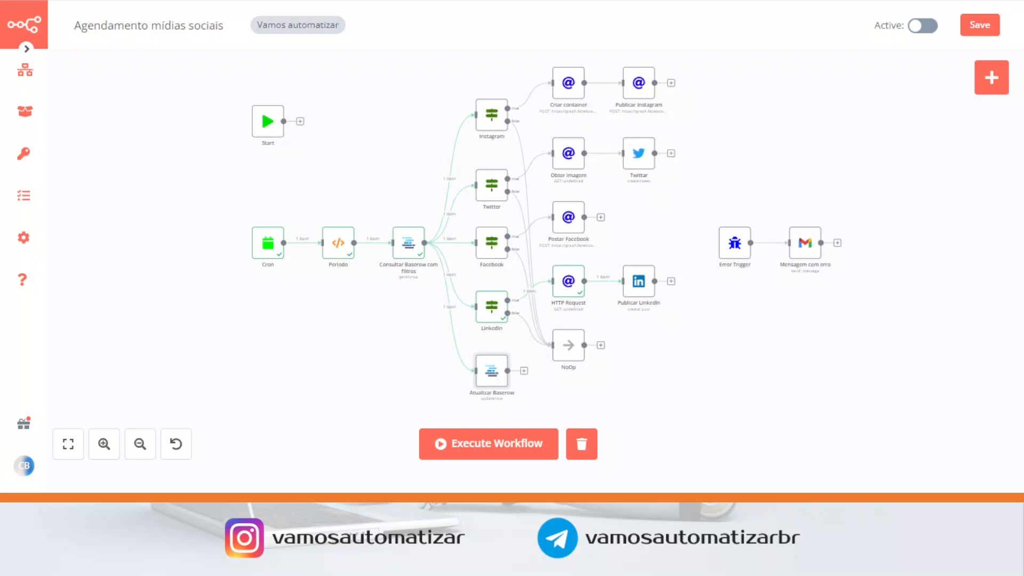
# Switch to the Códigos de workflows n8n Notion page and browse its premium and free workflow galleries.
pyautogui.click(698, 1)
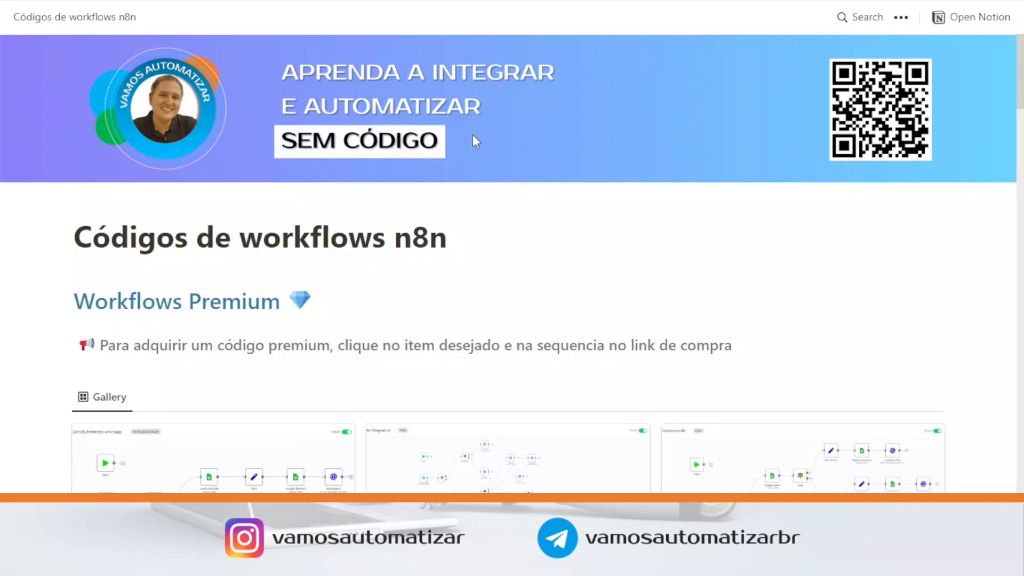
pyautogui.scroll(-4, 777, 238)
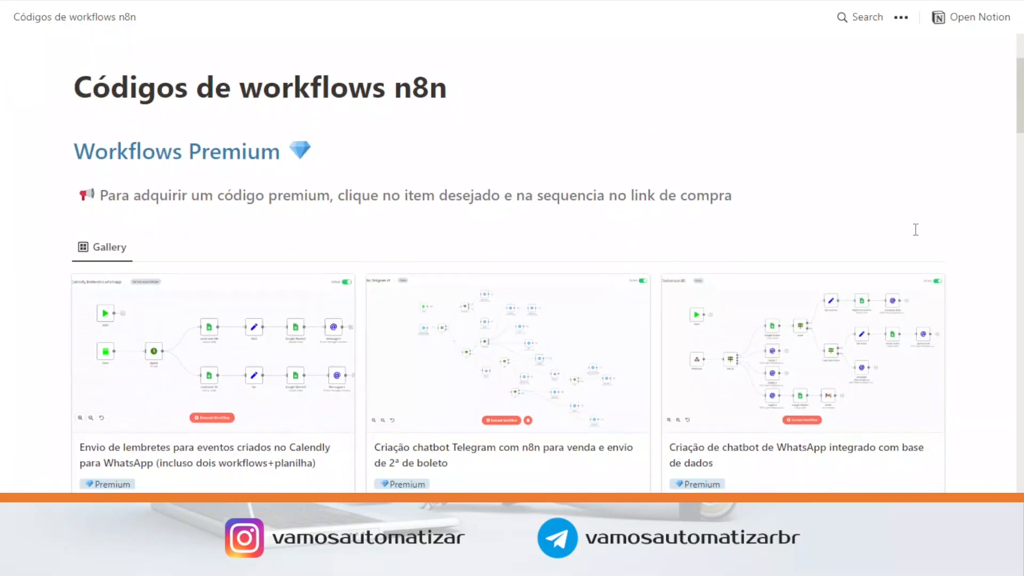
pyautogui.scroll(-1, 915, 238)
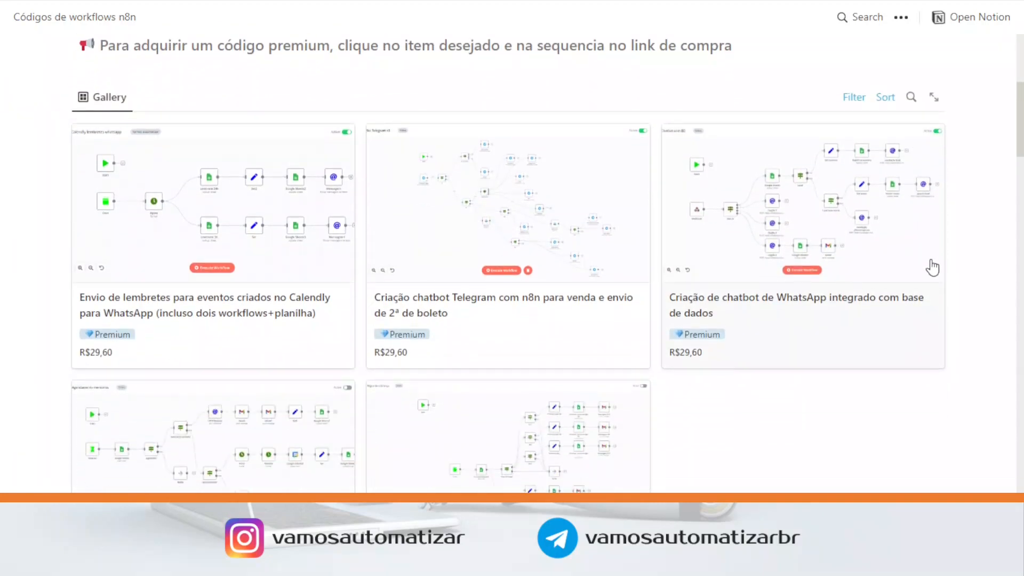
pyautogui.scroll(1, 952, 255)
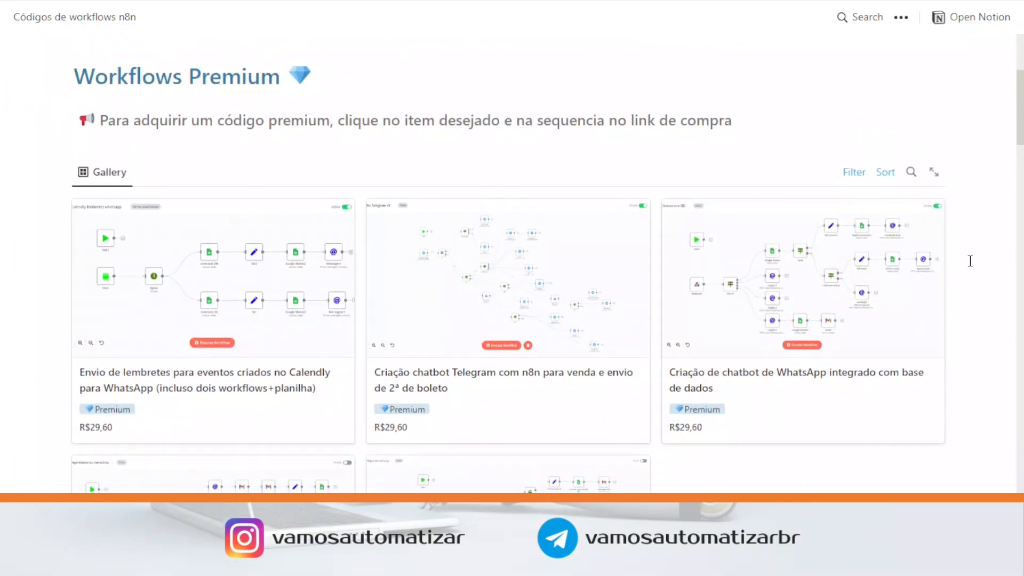
pyautogui.scroll(-3, 970, 260)
pyautogui.scroll(-8, 968, 270)
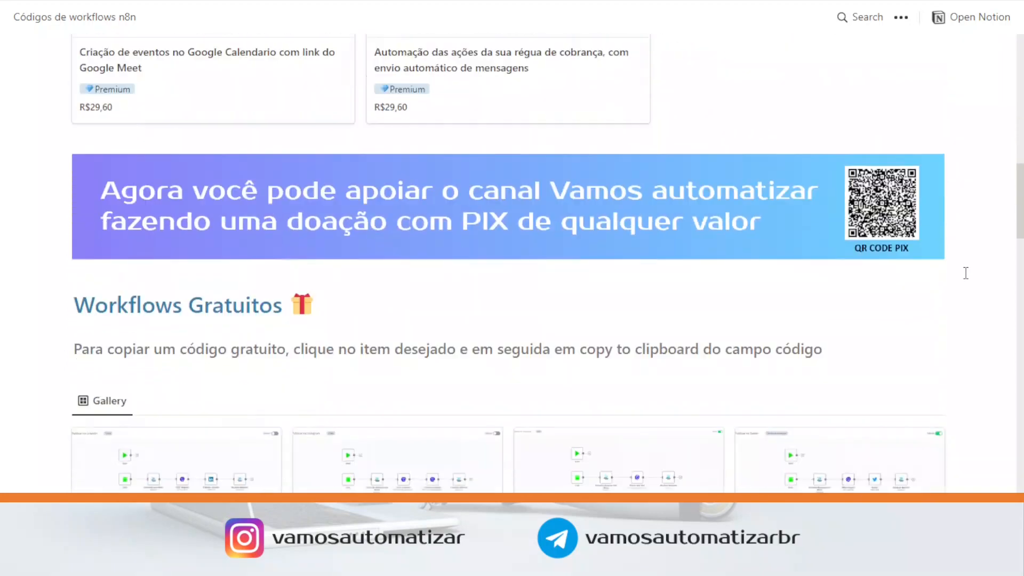
pyautogui.scroll(-15, 966, 273)
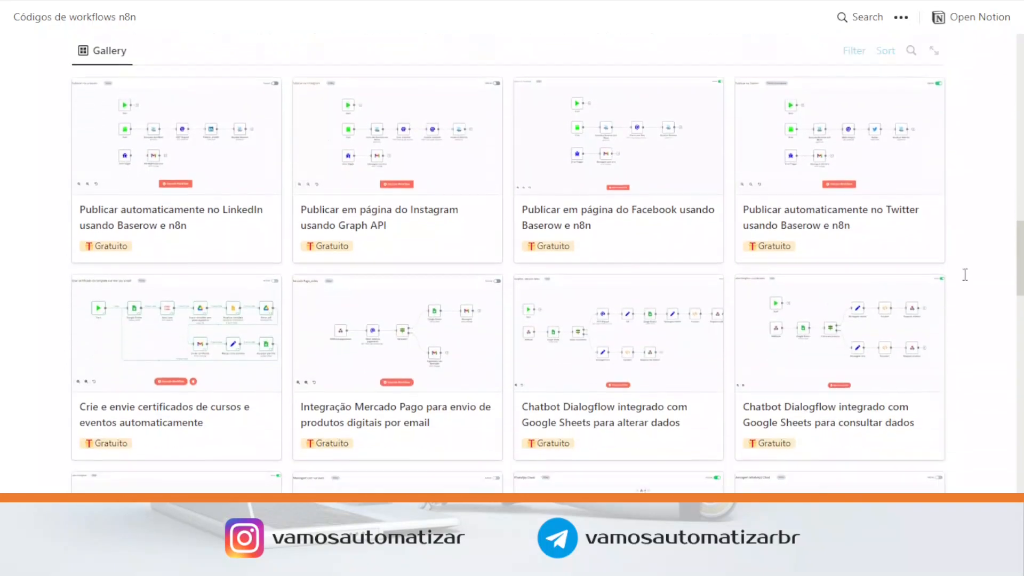
pyautogui.scroll(-7, 965, 279)
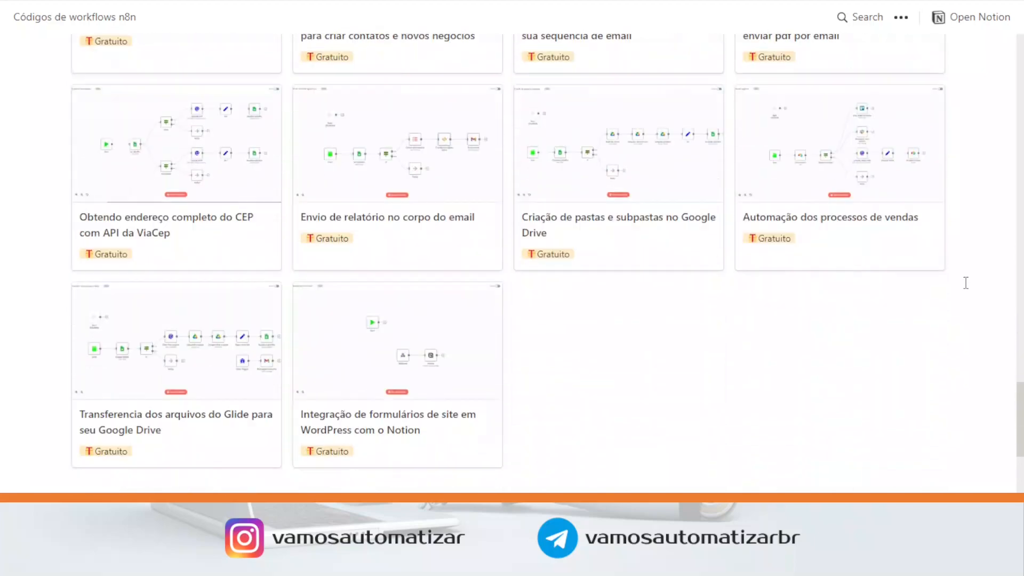
pyautogui.scroll(13, 965, 282)
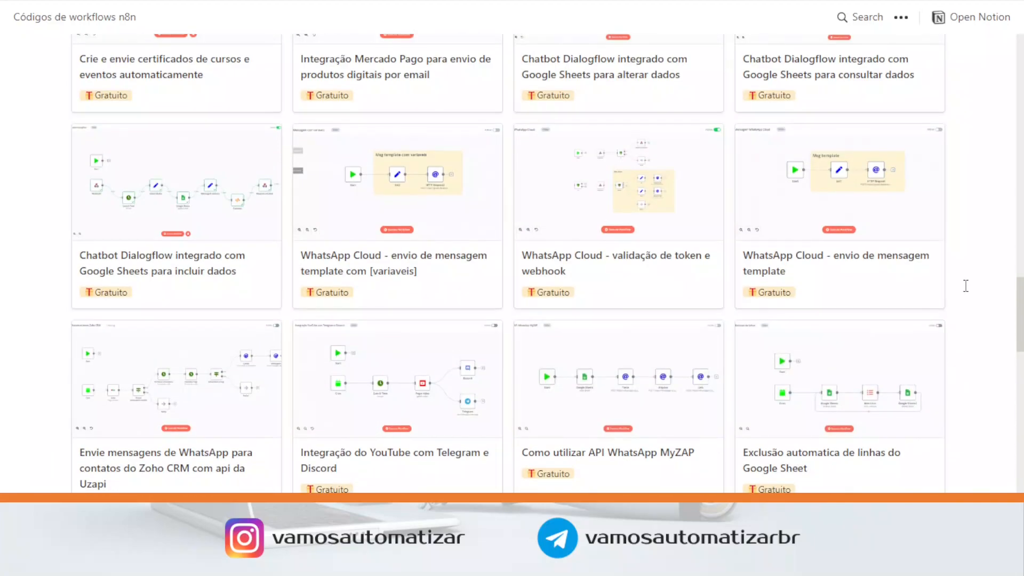
pyautogui.scroll(20, 965, 286)
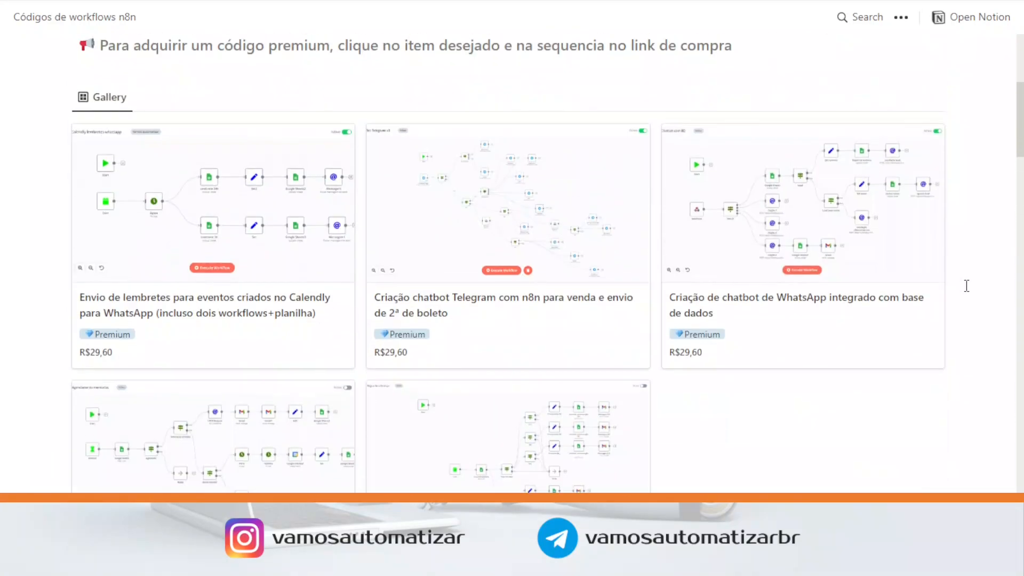
pyautogui.scroll(6, 966, 286)
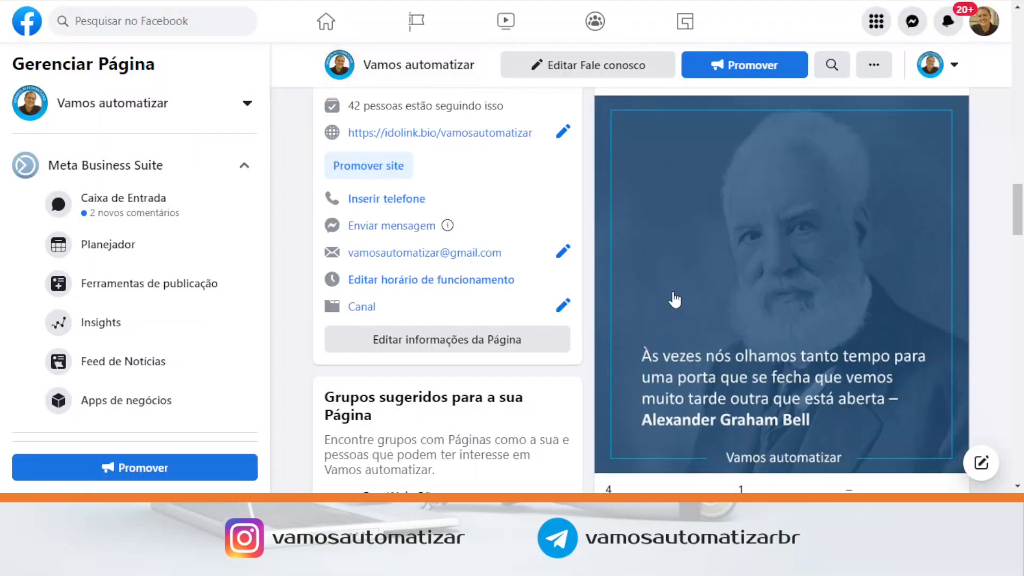
# Examine the existing posts on the Vamos automatizar Facebook page, then on its Instagram profile.
pyautogui.scroll(8, 674, 300)
pyautogui.scroll(-6, 797, 339)
pyautogui.scroll(3, 790, 343)
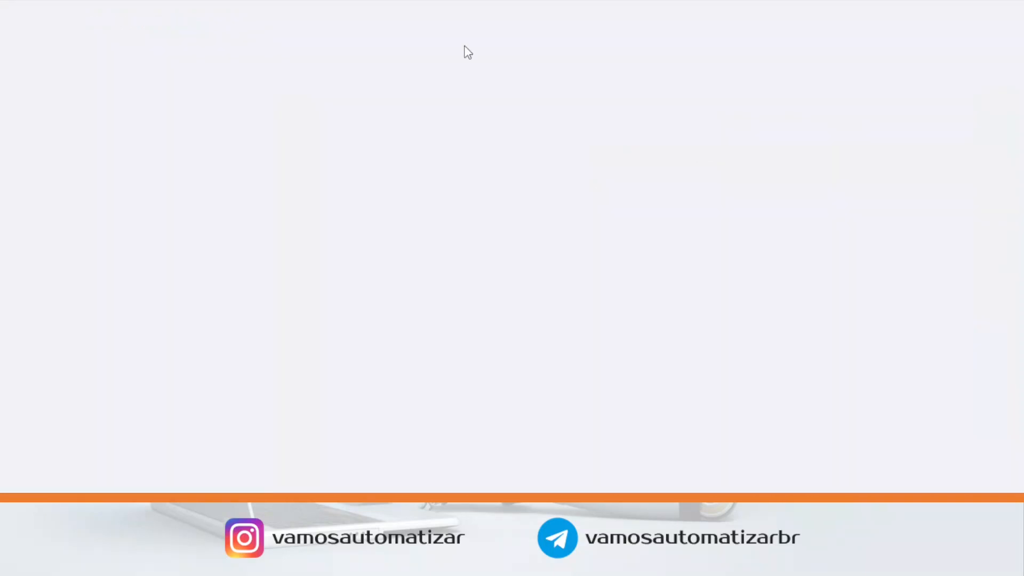
pyautogui.scroll(-8, 752, 169)
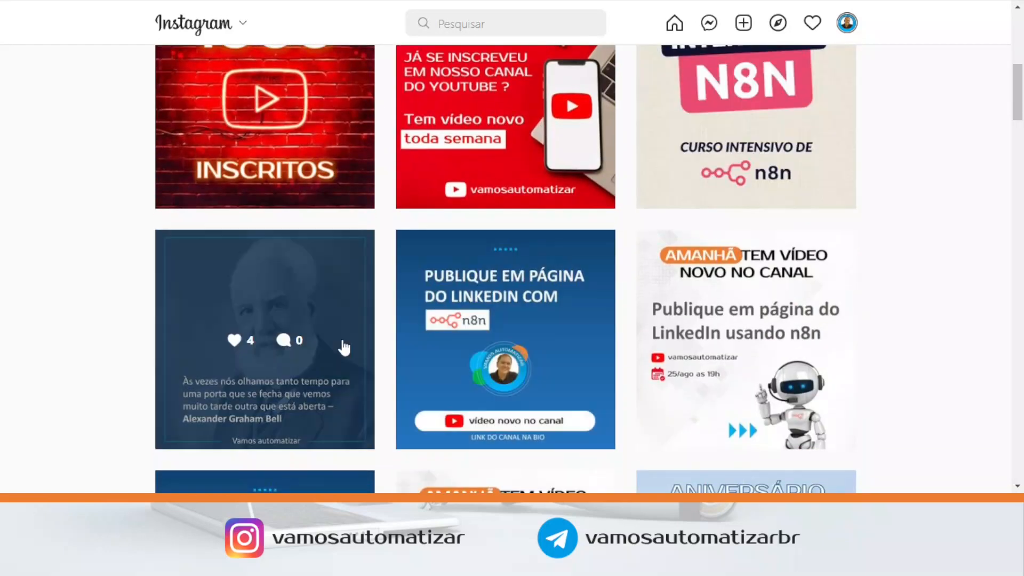
pyautogui.scroll(6, 281, 299)
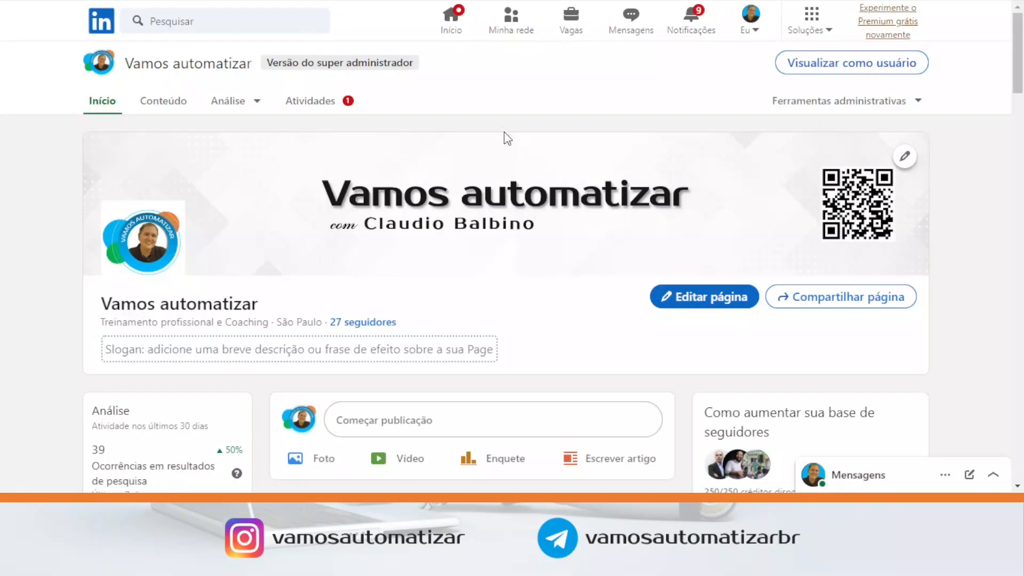
# Switch to the Vamos automatizar LinkedIn page and examine its most recent post.
pyautogui.scroll(-10, 505, 137)
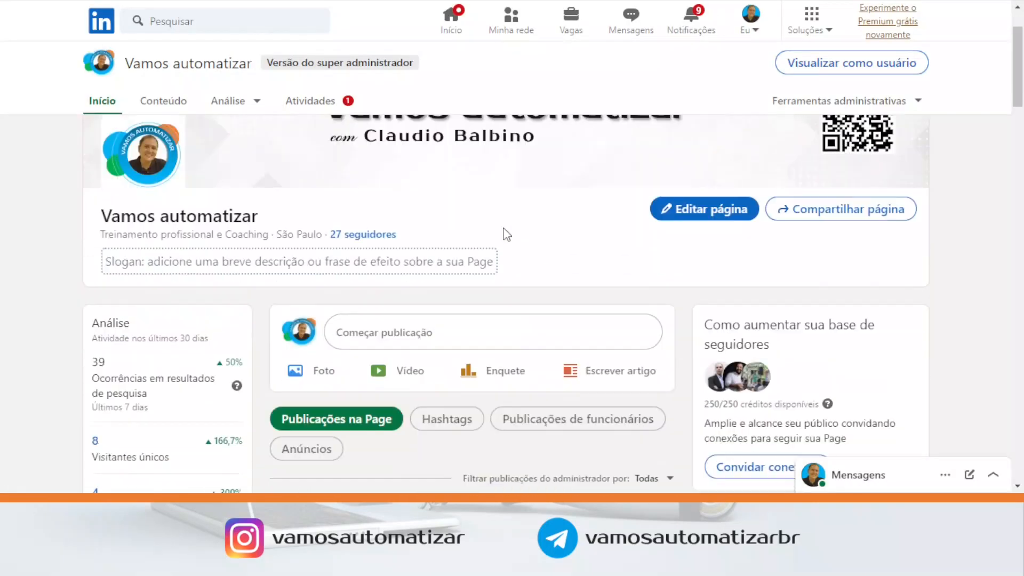
pyautogui.scroll(-3, 494, 328)
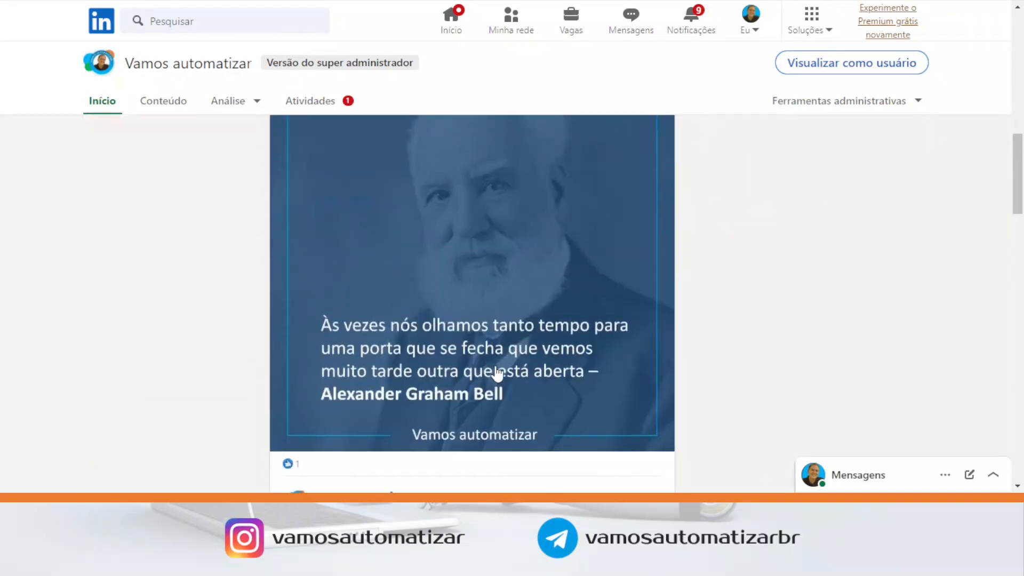
pyautogui.scroll(4, 498, 366)
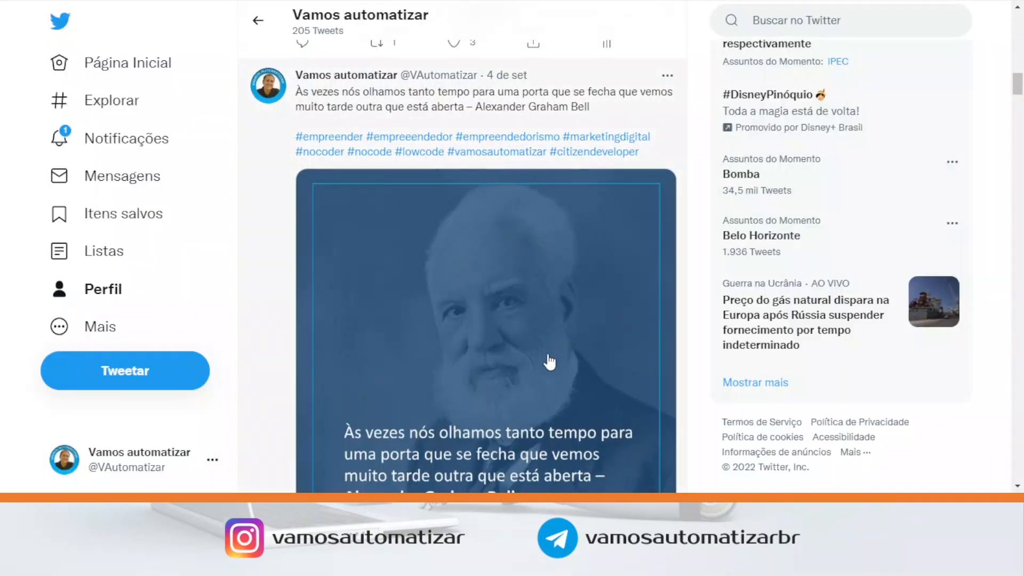
# Review the recent tweets on the Vamos automatizar Twitter profile, including the Alexander Graham Bell quote.
pyautogui.scroll(-5, 548, 361)
pyautogui.scroll(8, 498, 217)
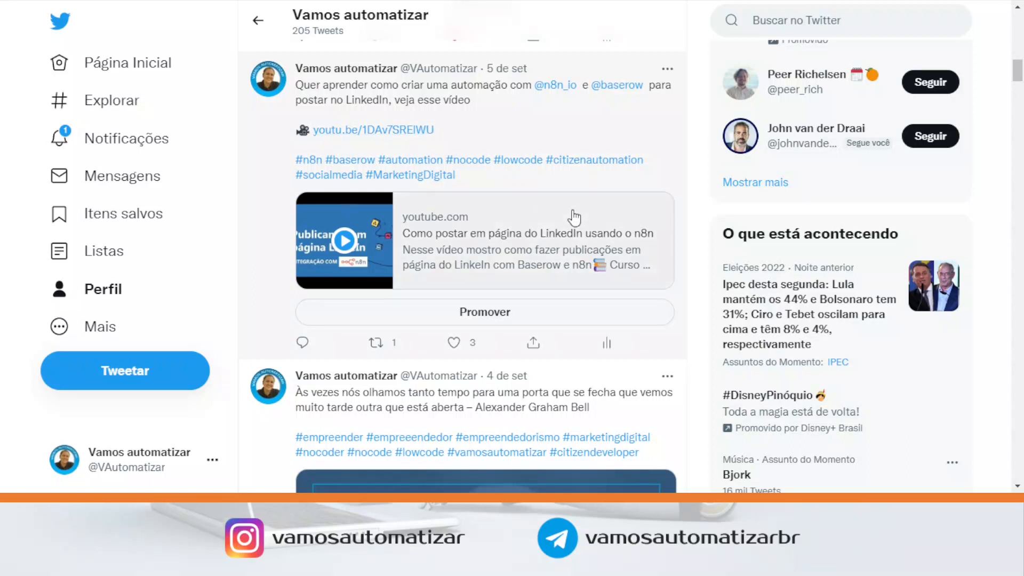
pyautogui.scroll(-3, 574, 217)
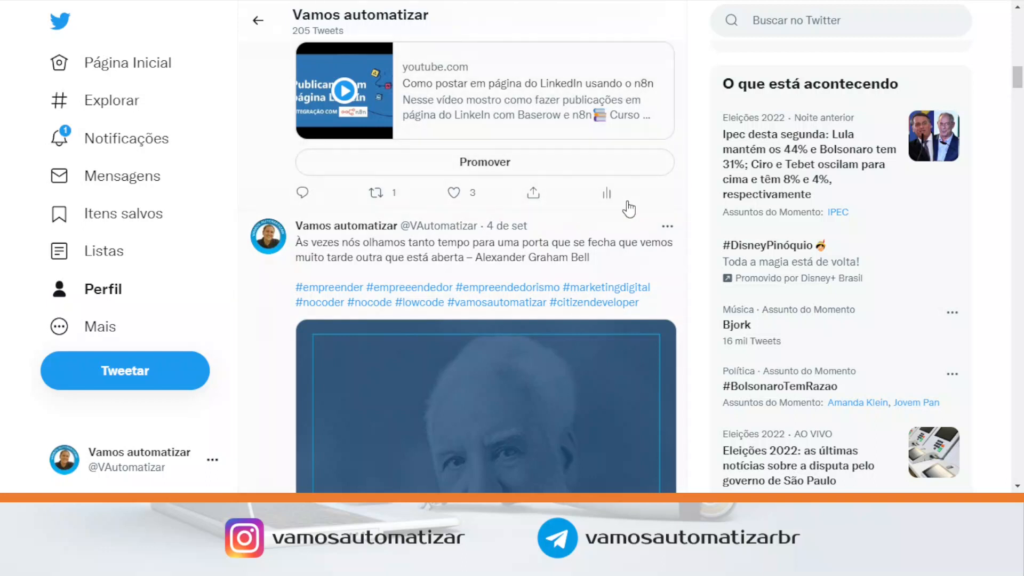
pyautogui.scroll(-4, 568, 221)
pyautogui.scroll(7, 568, 221)
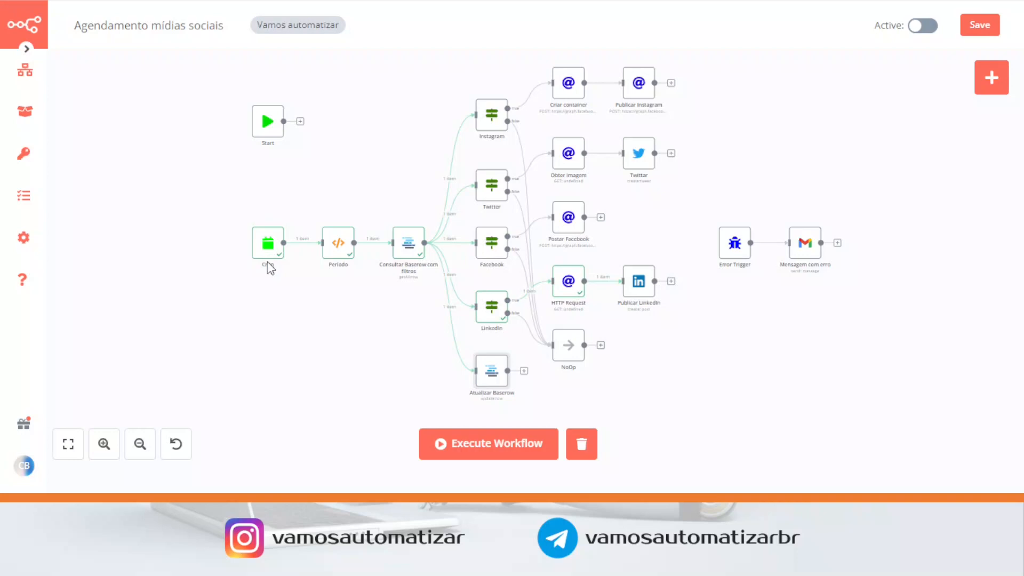
# Execute the Agendamento mídias sociais workflow and check the n8n field of the 06/09/2022 row in Baserow's Publicacoes table.
pyautogui.click(497, 451)
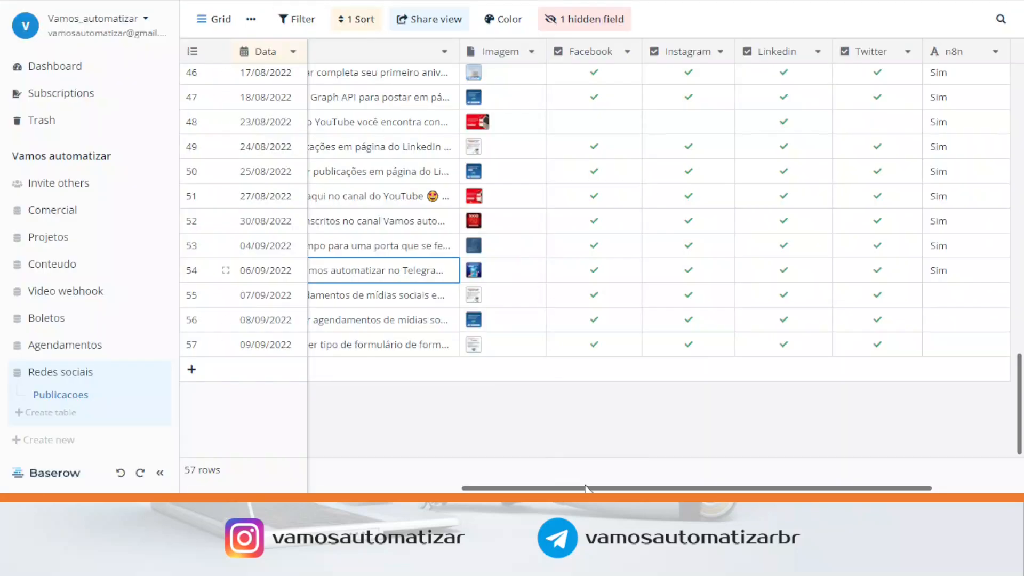
pyautogui.click(593, 489)
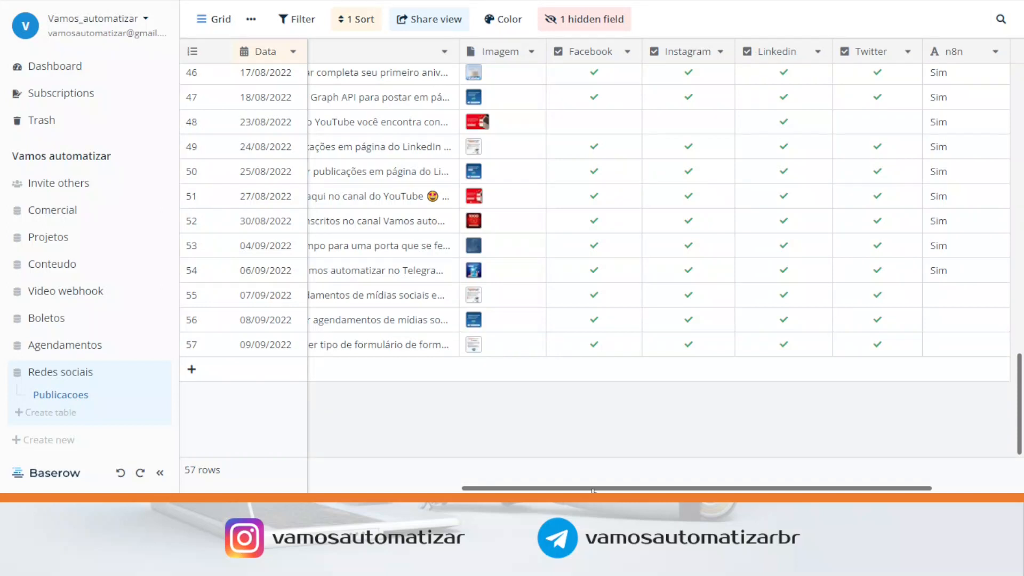
pyautogui.click(508, 274)
pyautogui.press('Right')
pyautogui.press('Right')
pyautogui.press('Right')
pyautogui.press('Right')
pyautogui.press('Right')
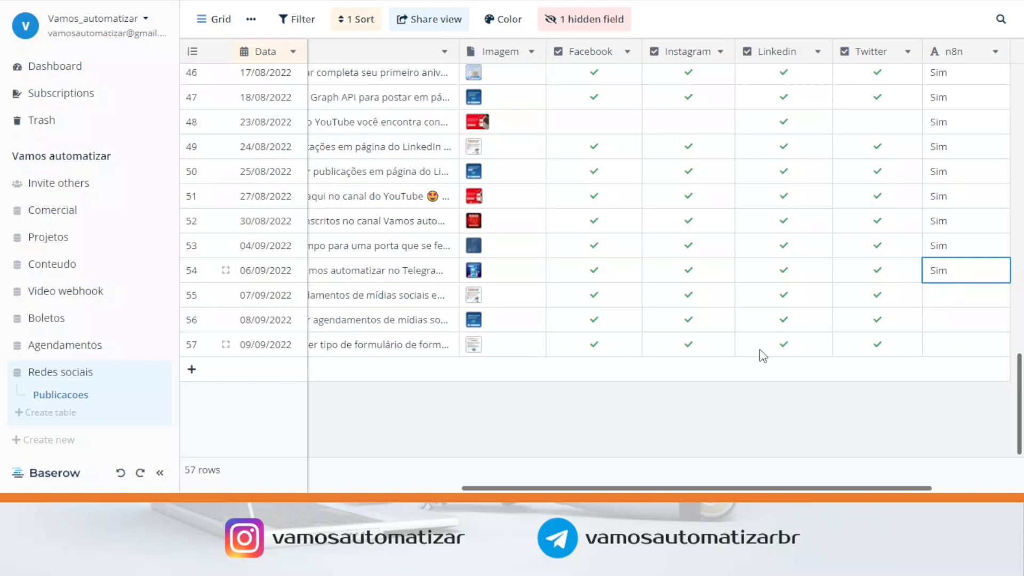
# Review the 06/09/2022 row's cells from Periodo through the network checkboxes to the n8n field.
pyautogui.press('Left')
pyautogui.press('Right')
pyautogui.press('Left')
pyautogui.press('Left')
pyautogui.press('Left')
pyautogui.press('Left')
pyautogui.press('Left')
pyautogui.press('Left')
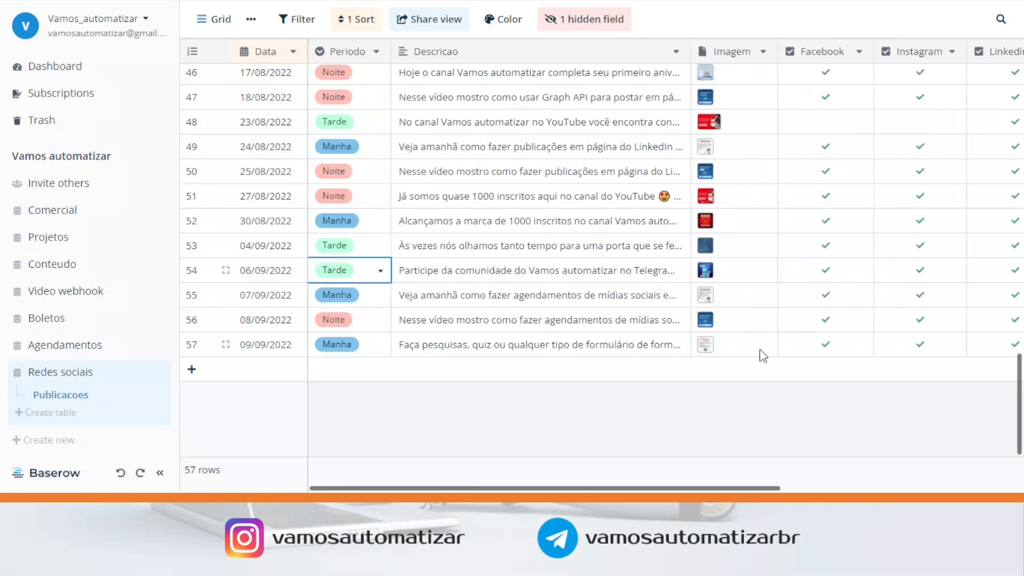
pyautogui.press('Right')
pyautogui.press('Right')
pyautogui.press('Right')
pyautogui.press('Right')
pyautogui.press('Right')
pyautogui.press('Left')
pyautogui.press('Left')
pyautogui.press('Left')
pyautogui.press('Left')
pyautogui.press('Left')
pyautogui.press('Left')
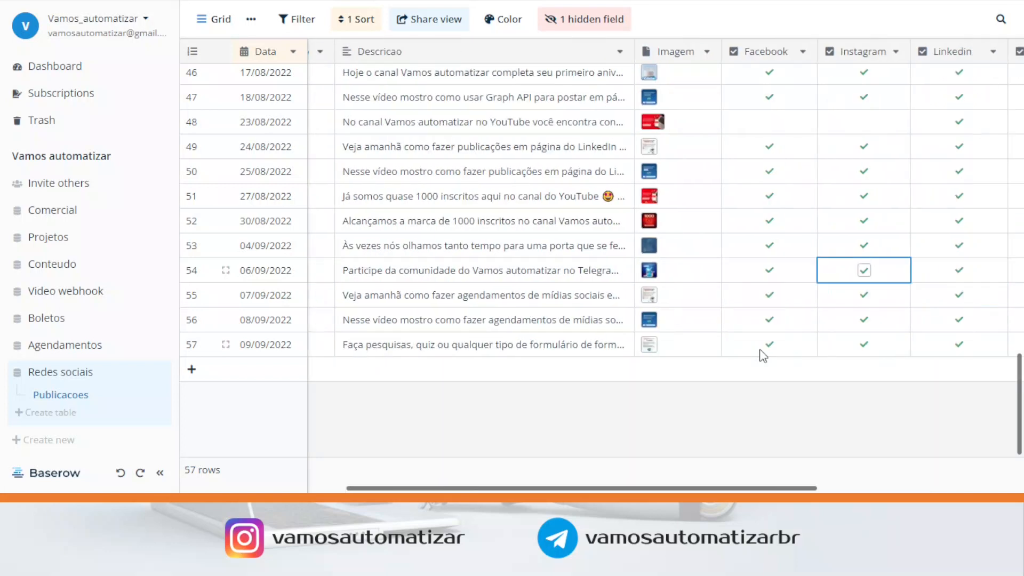
pyautogui.press('Right')
pyautogui.press('Right')
pyautogui.press('Right')
pyautogui.press('Right')
pyautogui.press('Right')
pyautogui.press('Right')
pyautogui.press('Right')
pyautogui.press('Right')
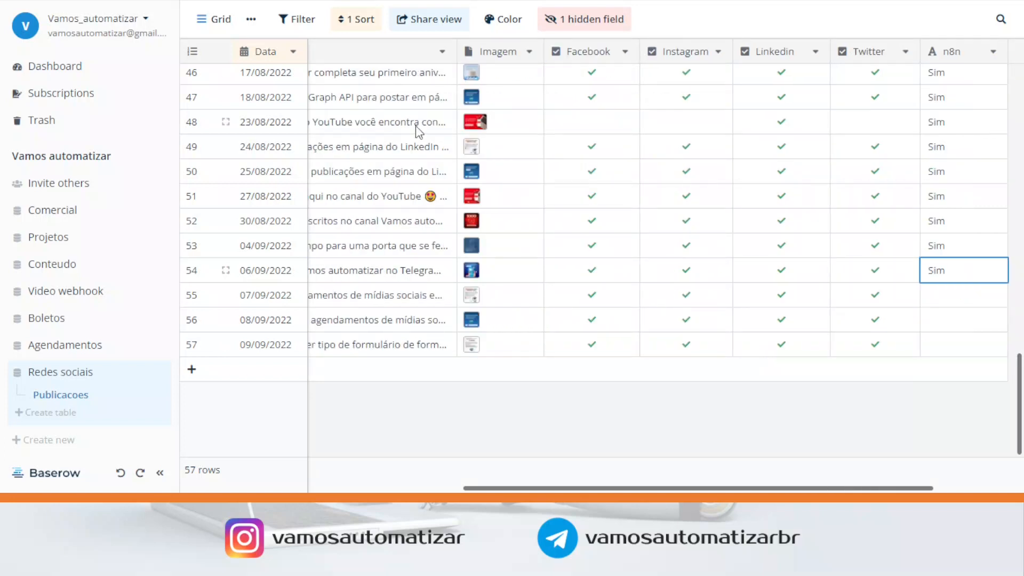
# Switch to the Vamos automatizar Facebook page, reload it and locate the new Telegram community post.
pyautogui.click(314, 1)
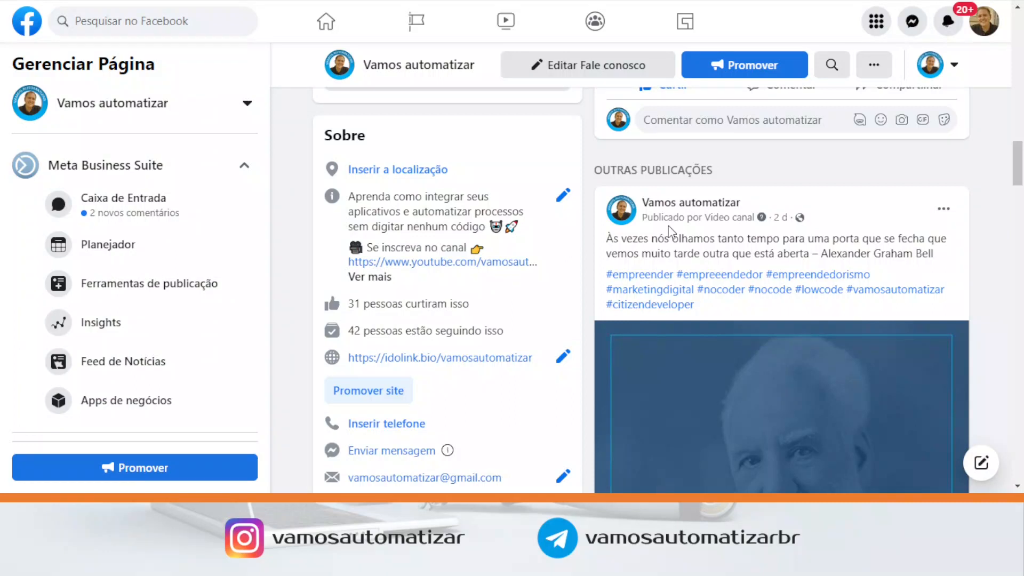
pyautogui.press('F5')
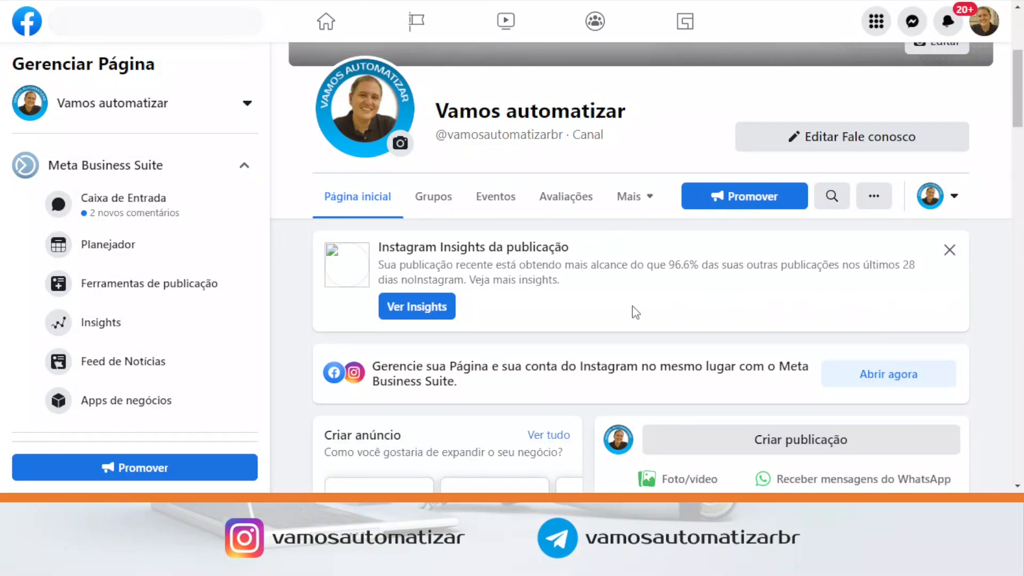
pyautogui.scroll(-15, 757, 265)
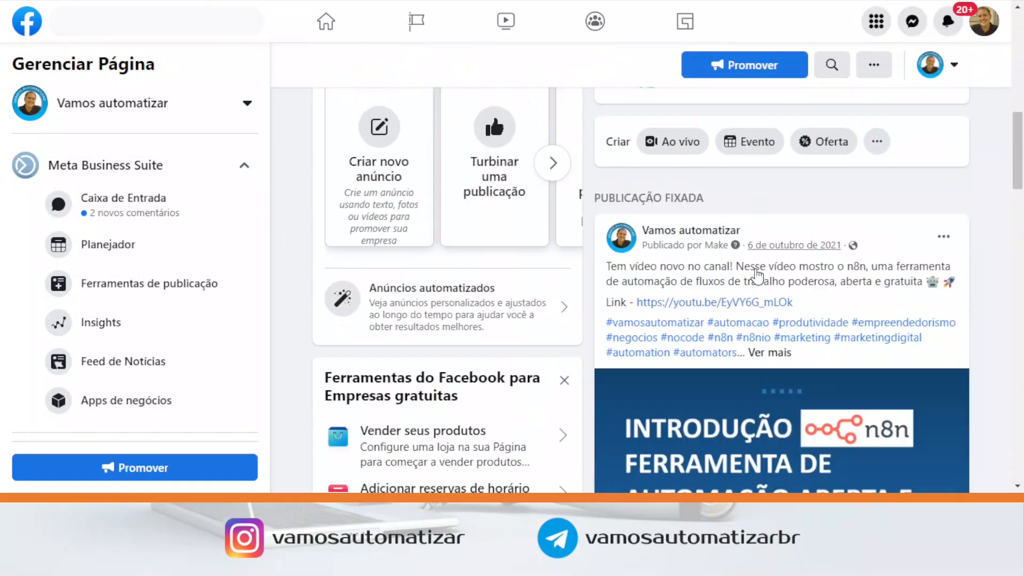
pyautogui.scroll(-7, 762, 281)
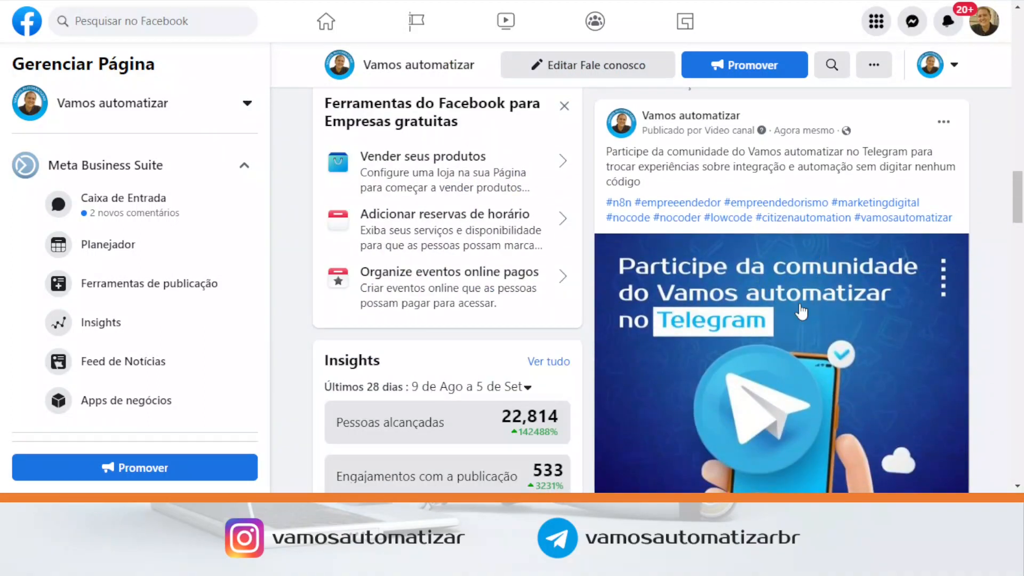
# Review the Telegram community post on the Facebook page, switch to the vamosautomatizar Instagram profile and look through its publications.
pyautogui.scroll(-3, 808, 307)
pyautogui.scroll(3, 816, 284)
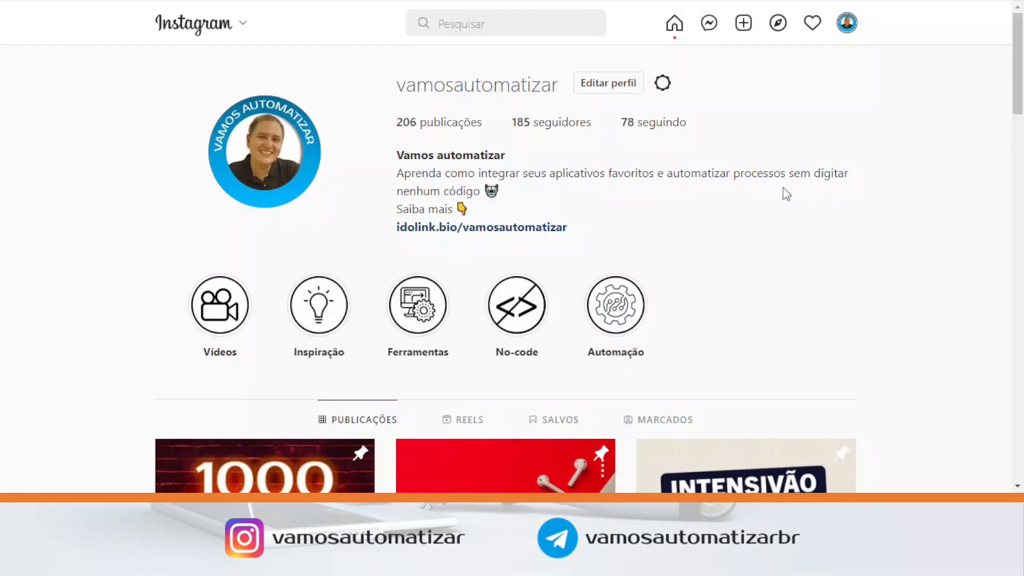
pyautogui.scroll(-8, 782, 190)
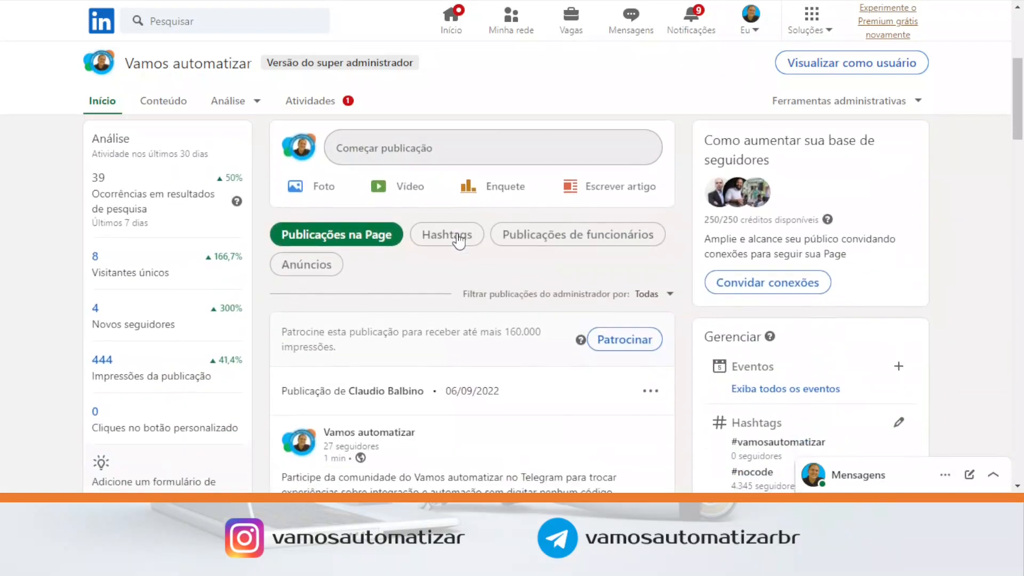
# Switch to the Vamos automatizar LinkedIn page and review the newest post's text and image about the Telegram community.
pyautogui.scroll(-10, 458, 241)
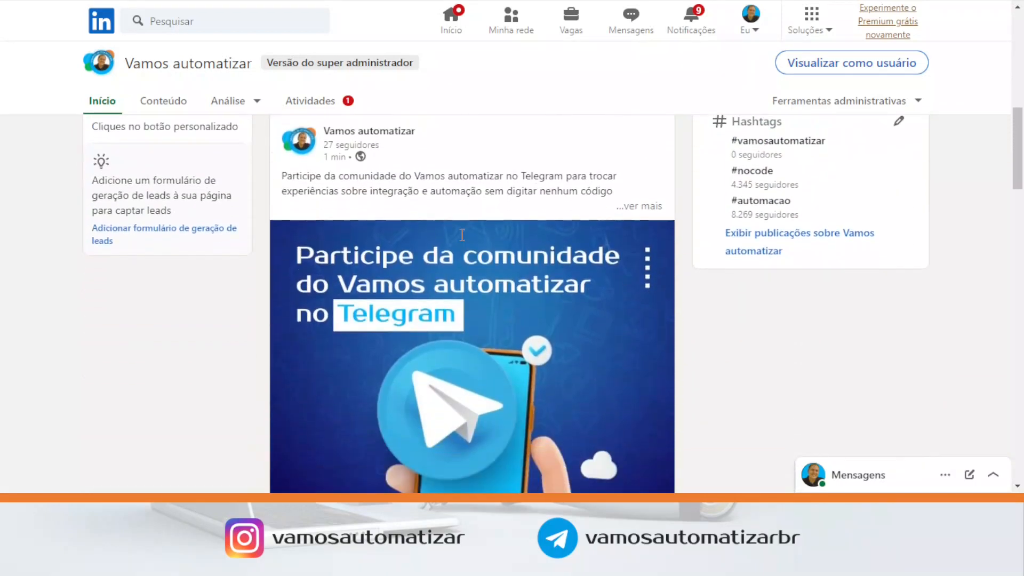
pyautogui.scroll(-1, 466, 249)
pyautogui.scroll(8, 465, 249)
pyautogui.scroll(-6, 465, 249)
pyautogui.scroll(-1, 466, 249)
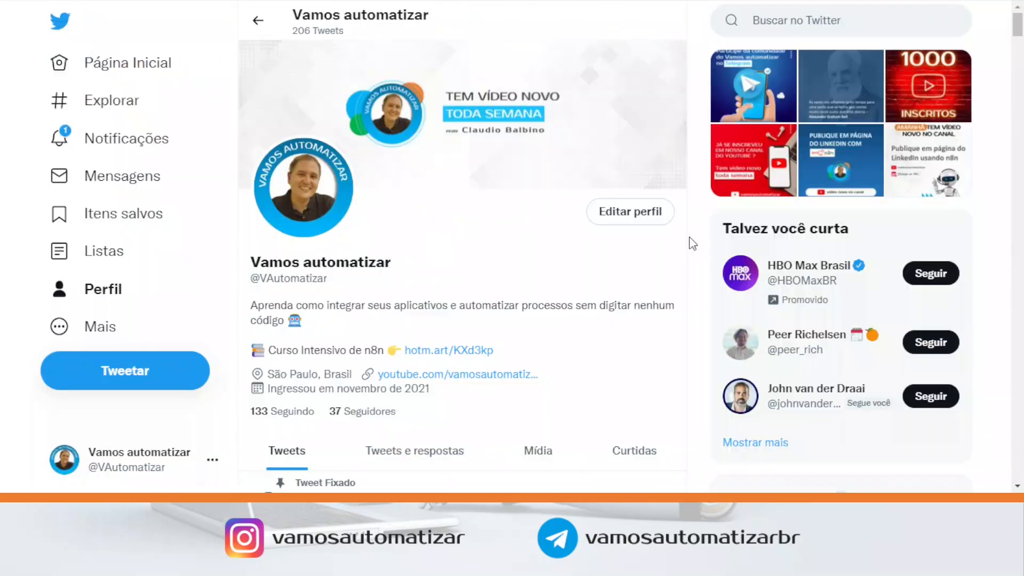
# Switch to the Vamos automatizar Twitter profile and review the Telegram community tweet below the pinned tweet, including its hashtags and image.
pyautogui.scroll(-2, 692, 257)
pyautogui.scroll(-10, 692, 257)
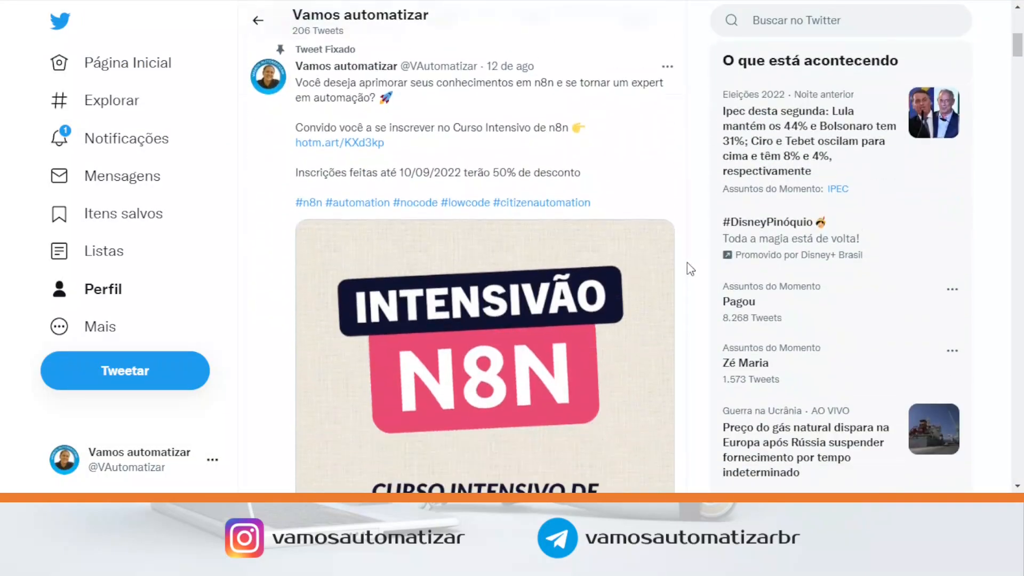
pyautogui.scroll(-4, 688, 277)
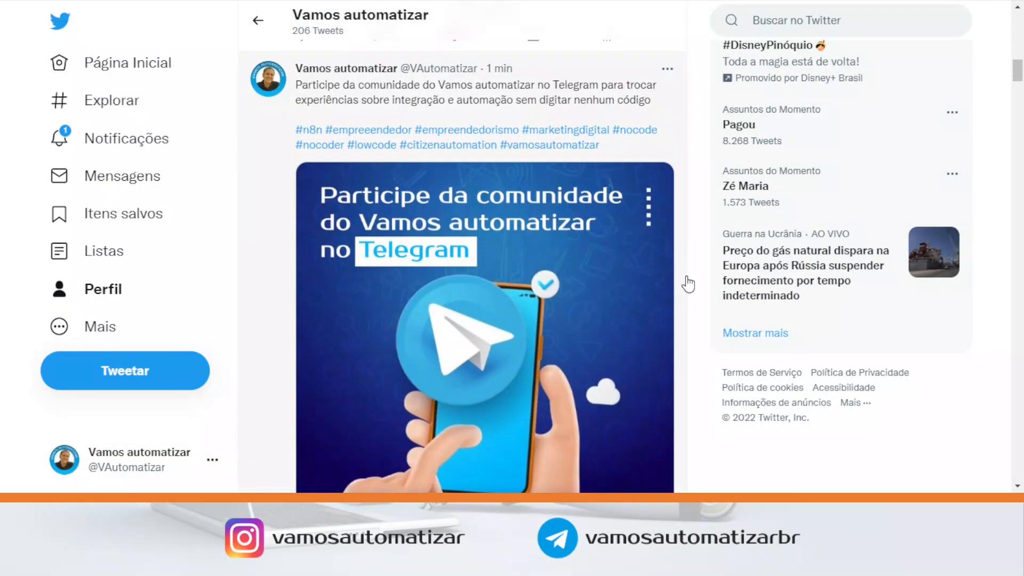
pyautogui.scroll(-2, 687, 284)
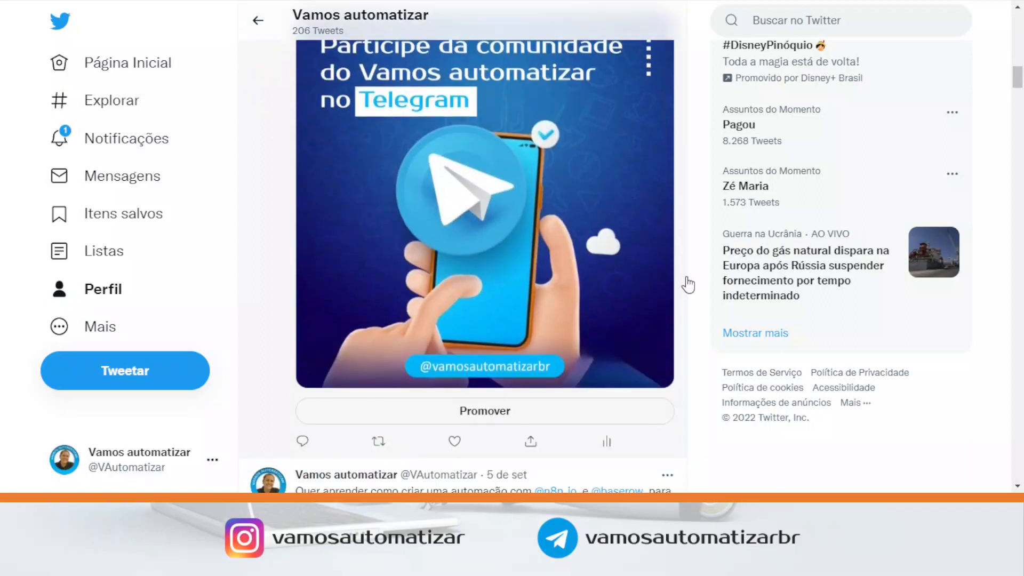
pyautogui.scroll(5, 689, 284)
pyautogui.scroll(10, 687, 278)
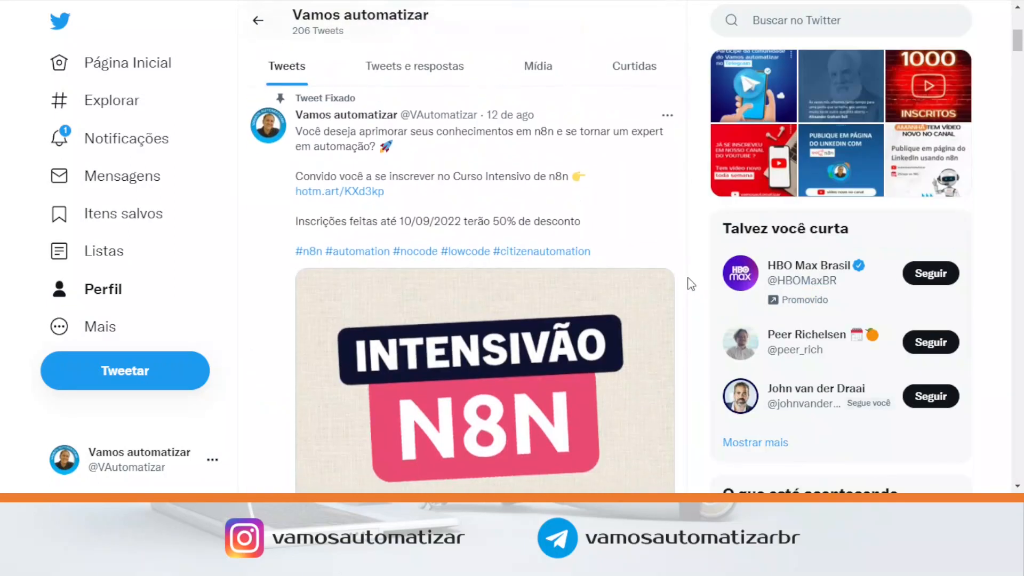